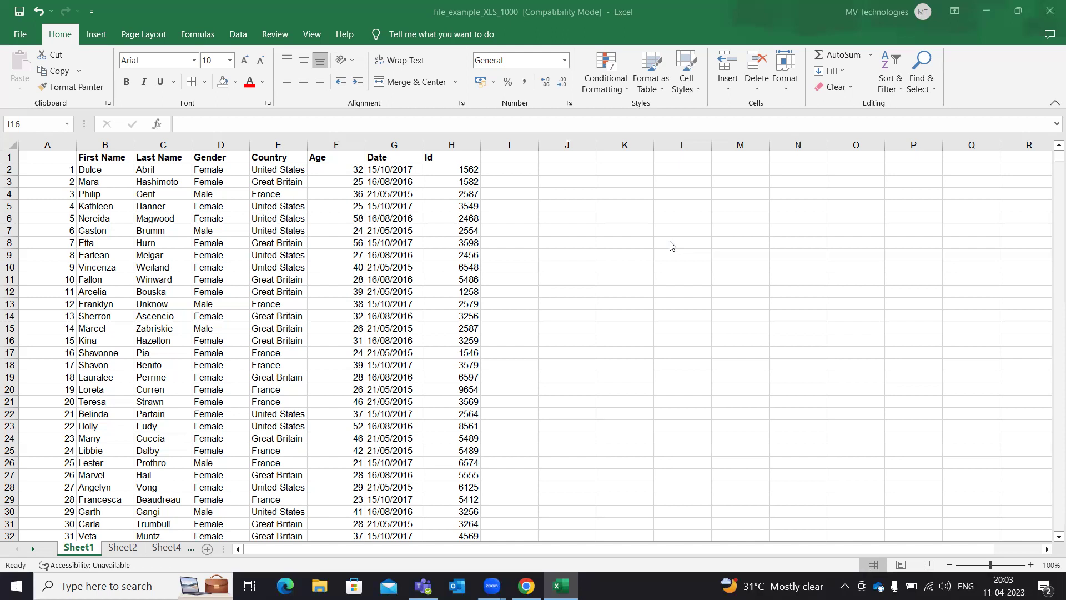
Switch to Sheet3 and select the names Hurn through Winward.
left_click(551, 340)
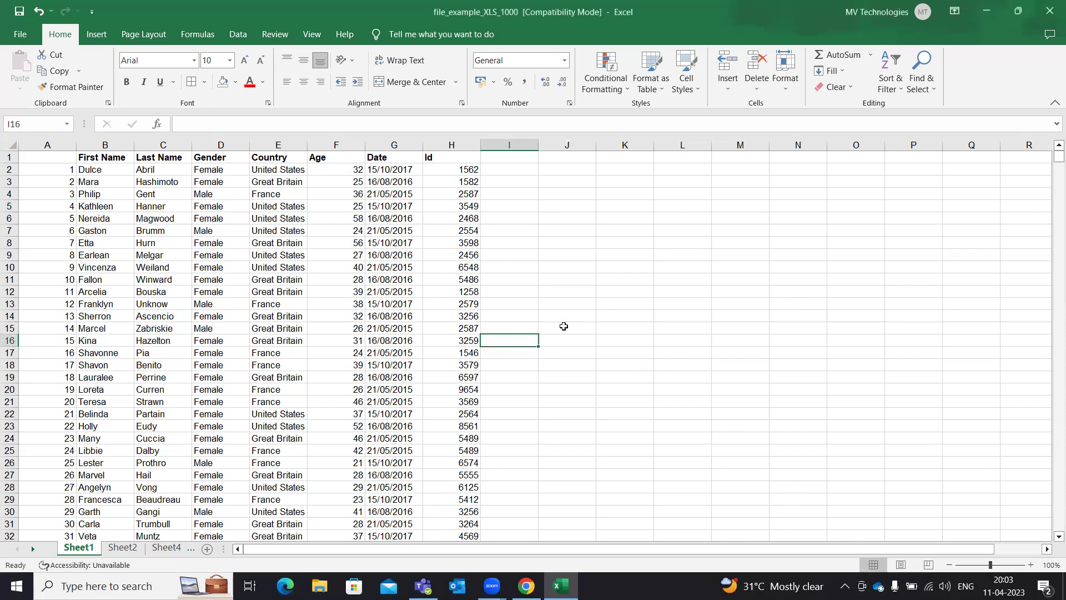
left_click(167, 549)
left_click(190, 548)
left_click(216, 338)
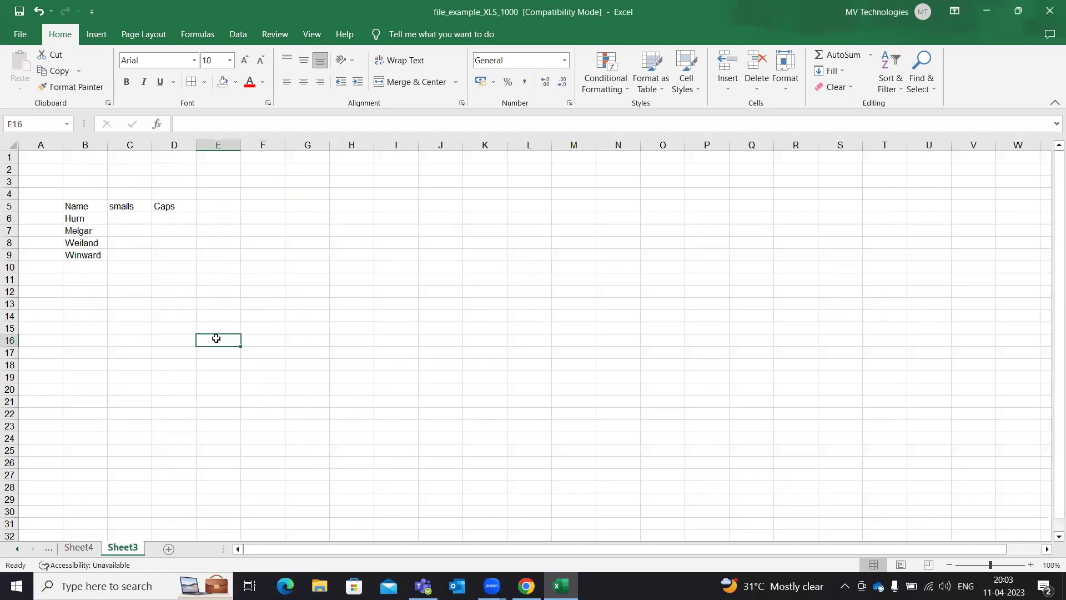
left_click_drag(89, 218, 92, 257)
left_click(173, 294)
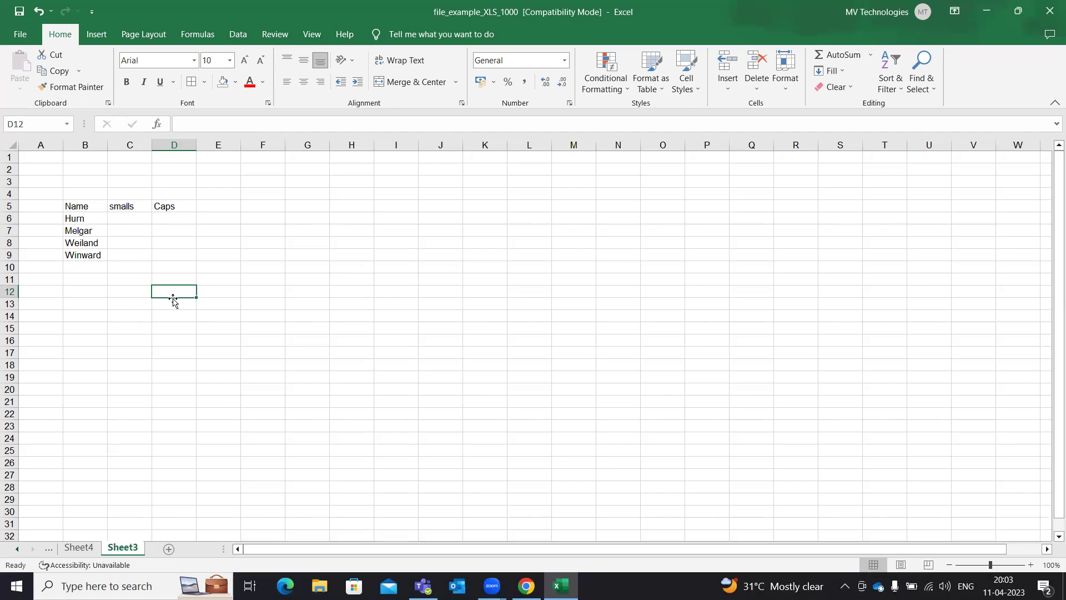
Enter hurn in the smalls cell and HURN in the Caps cell beside Hurn.
left_click(119, 220)
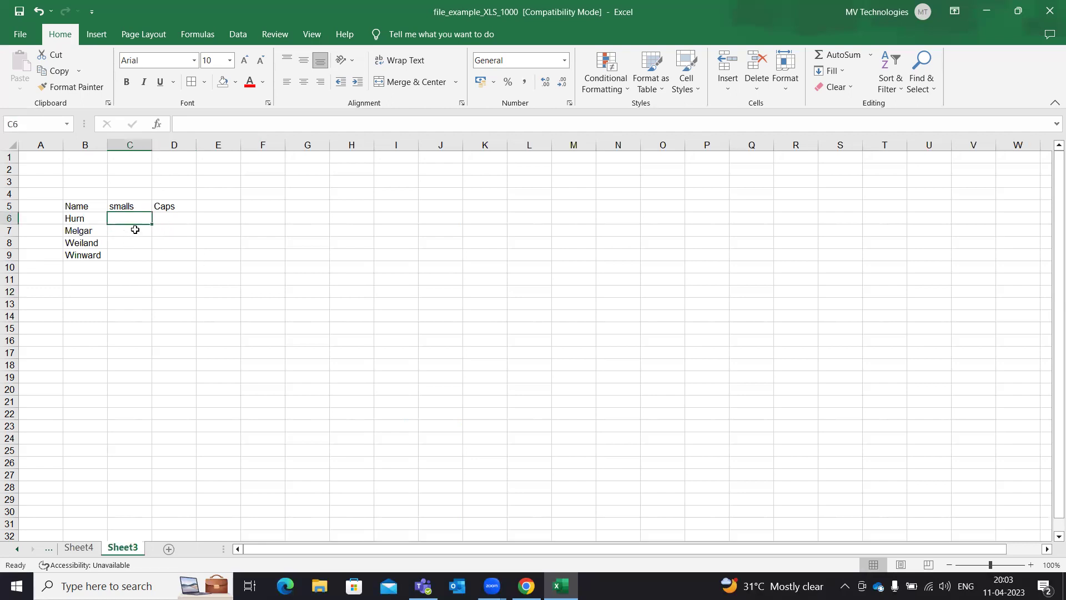
type("hurn")
key("Tab")
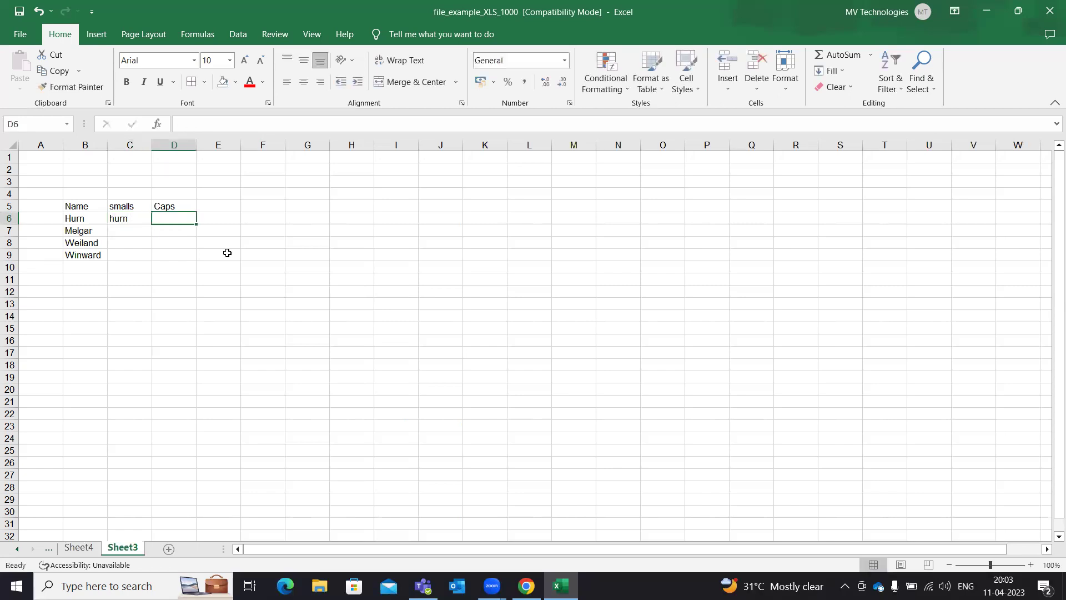
type("HURN")
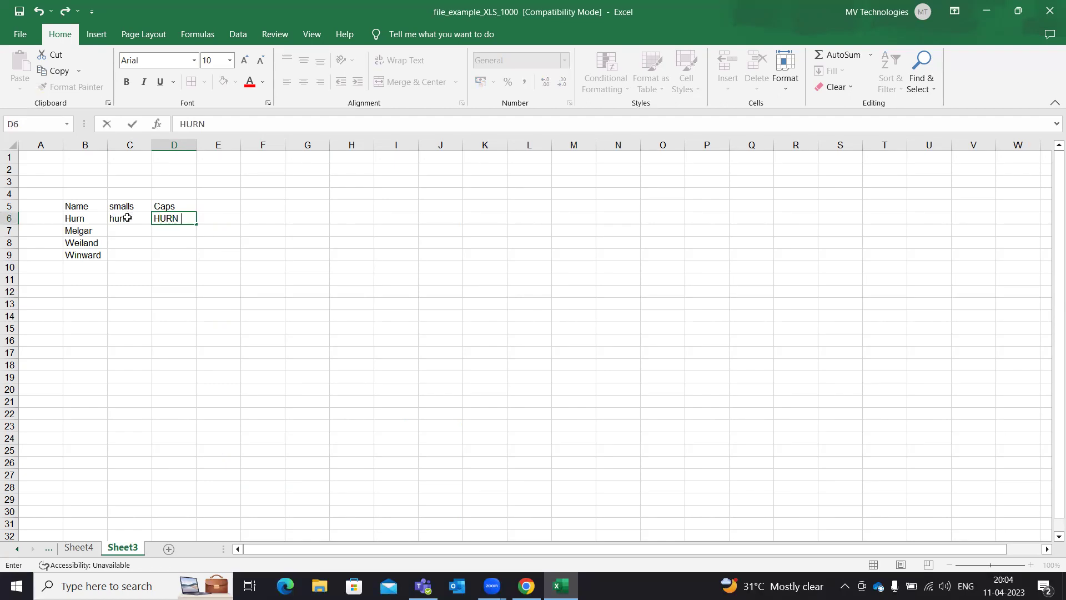
left_click(369, 402)
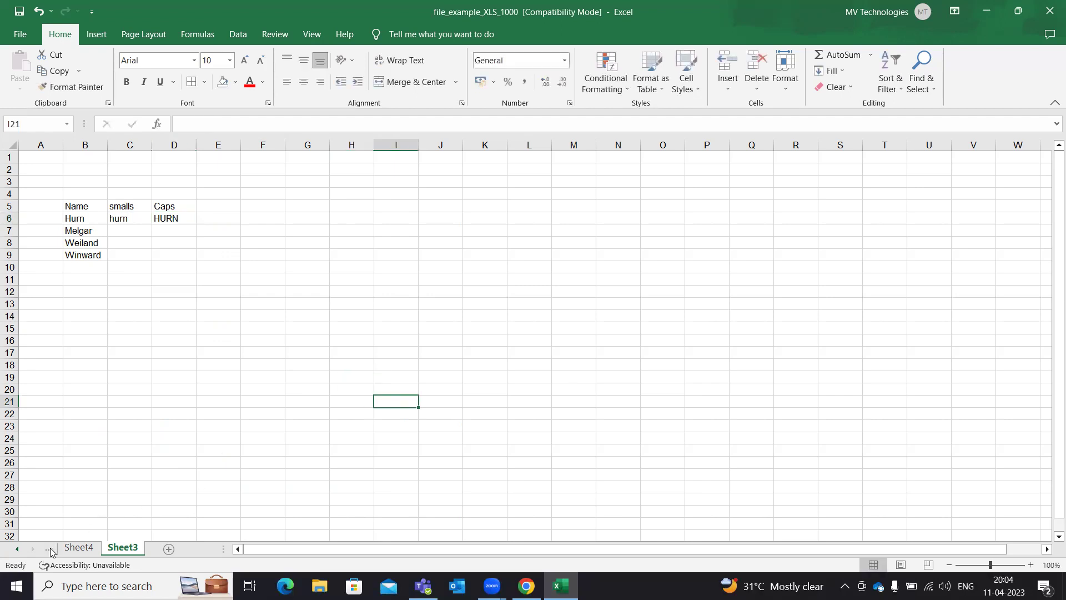
left_click(50, 548)
Drag the header borders to widen columns B, C and D (Name, Samll letter, Upper Letter).
left_click(402, 333)
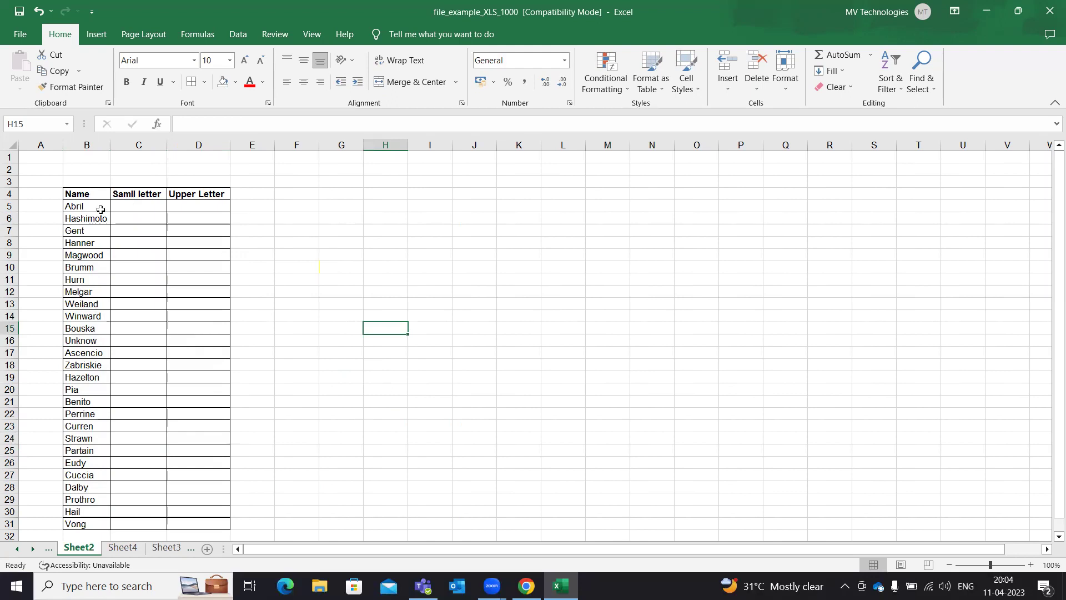
left_click(141, 208)
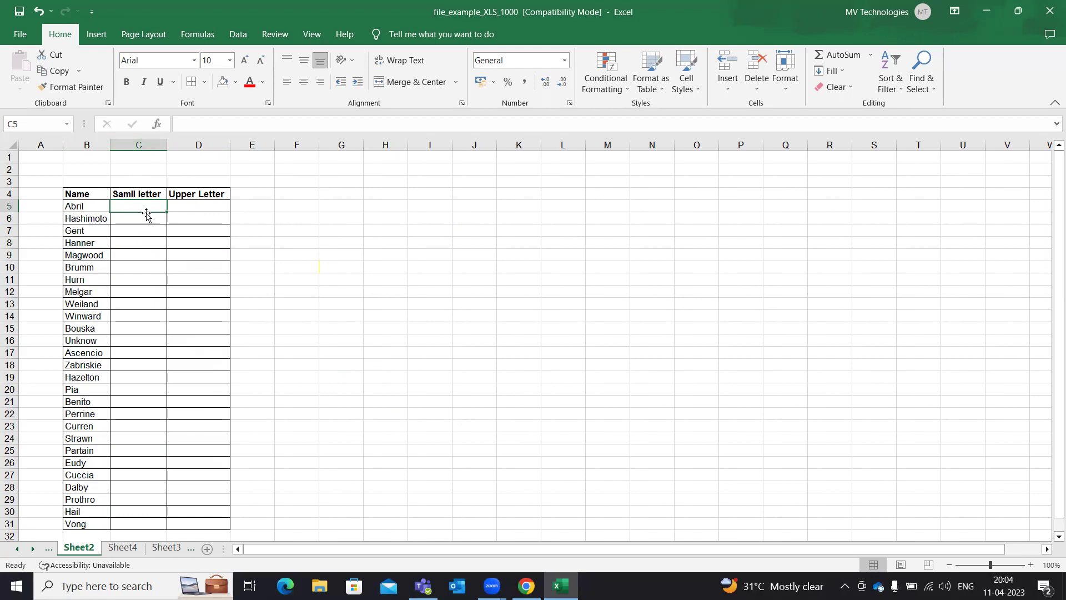
left_click(205, 207)
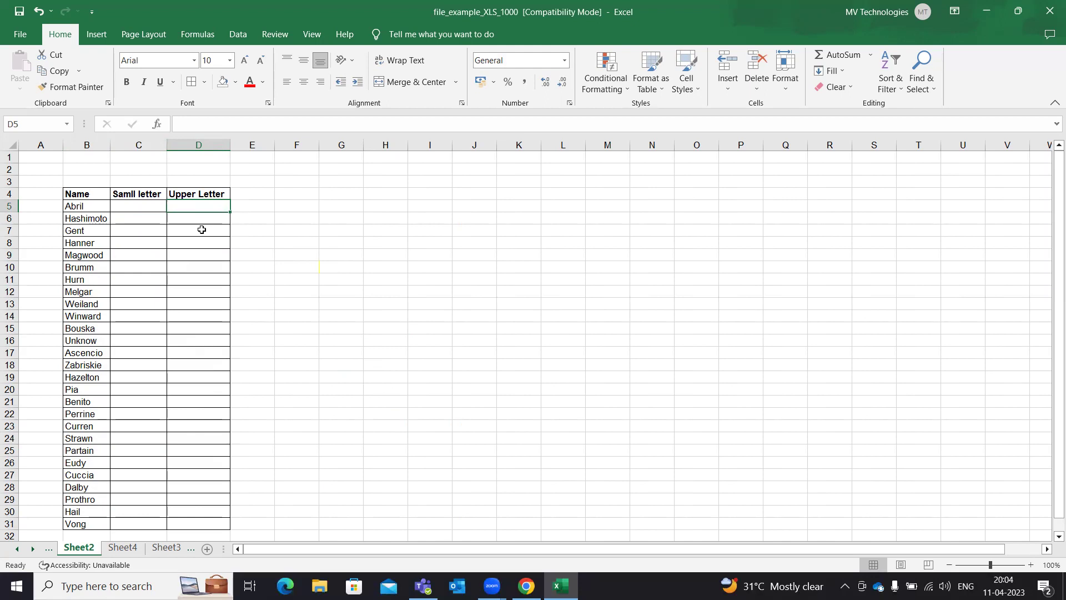
left_click(123, 207)
left_click_drag(166, 145, 238, 159)
left_click_drag(111, 145, 160, 145)
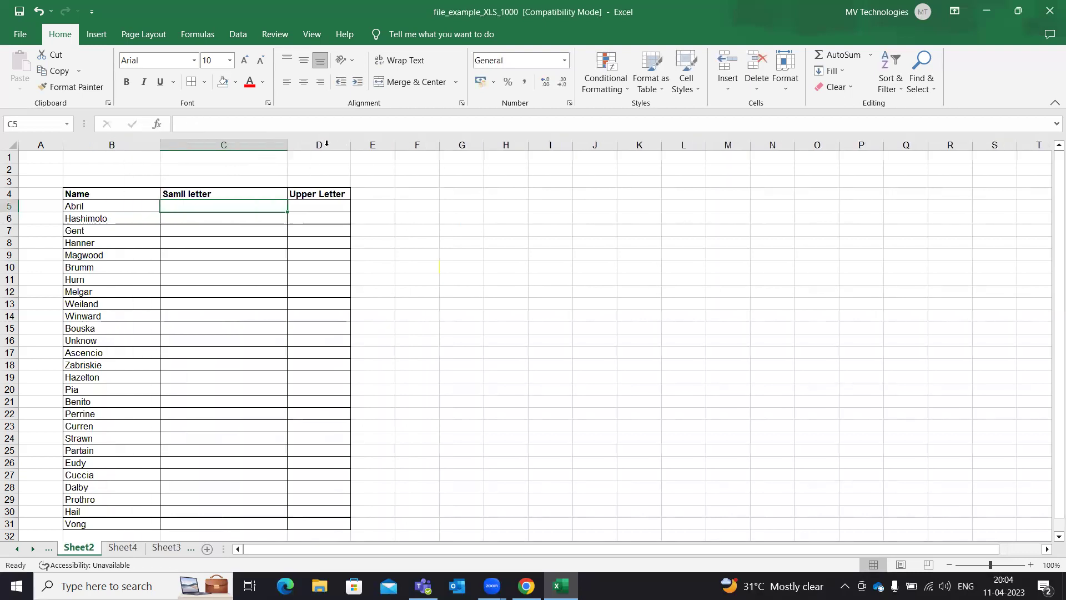
left_click_drag(352, 145, 399, 146)
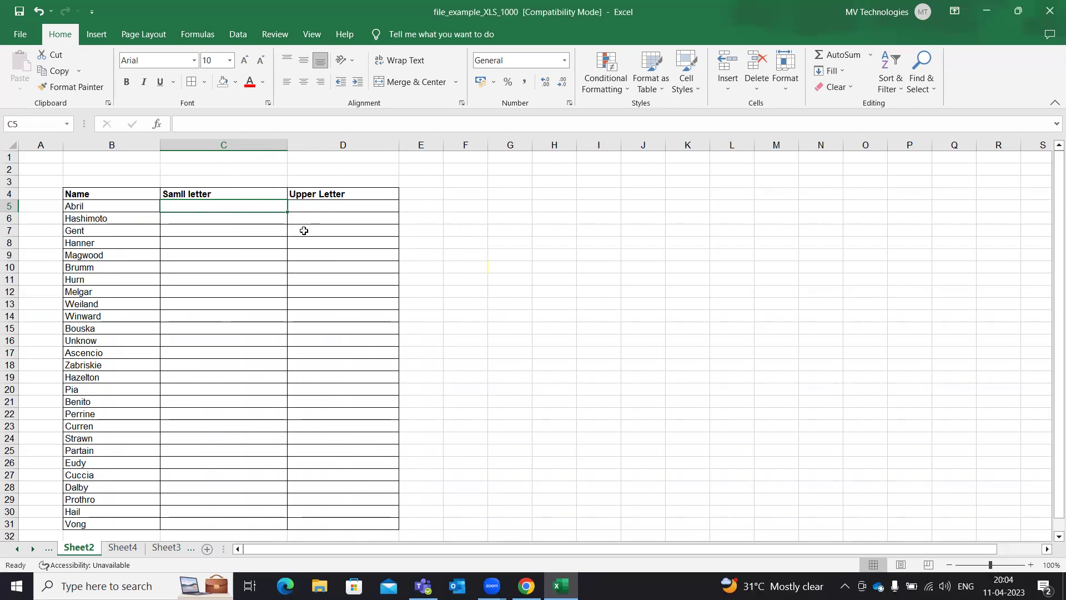
Enter the formula =LOWER(B5) in C5 so it shows abril.
type("=")
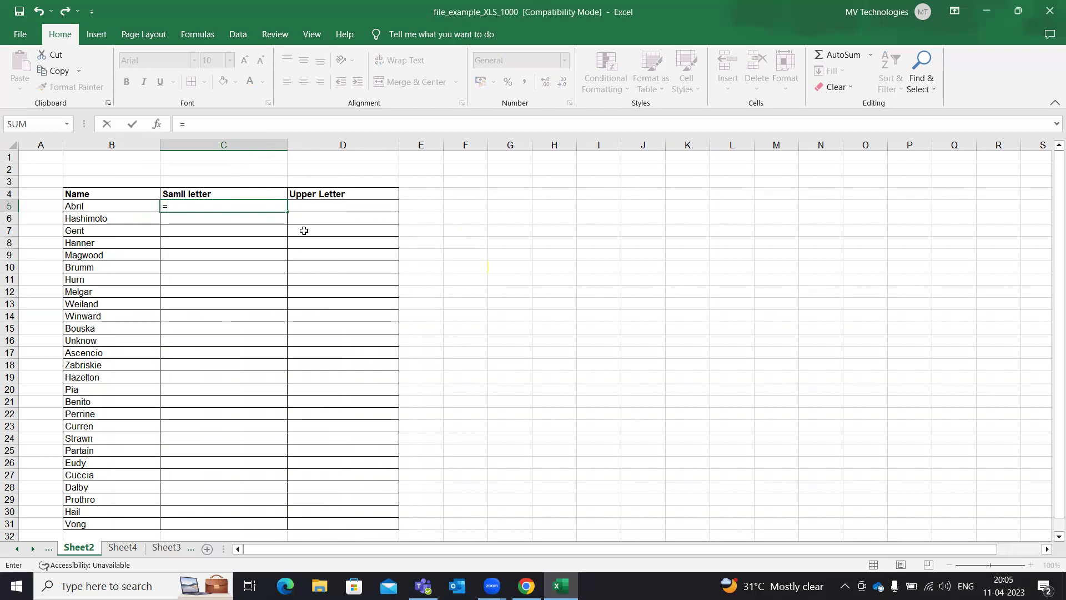
type("lower")
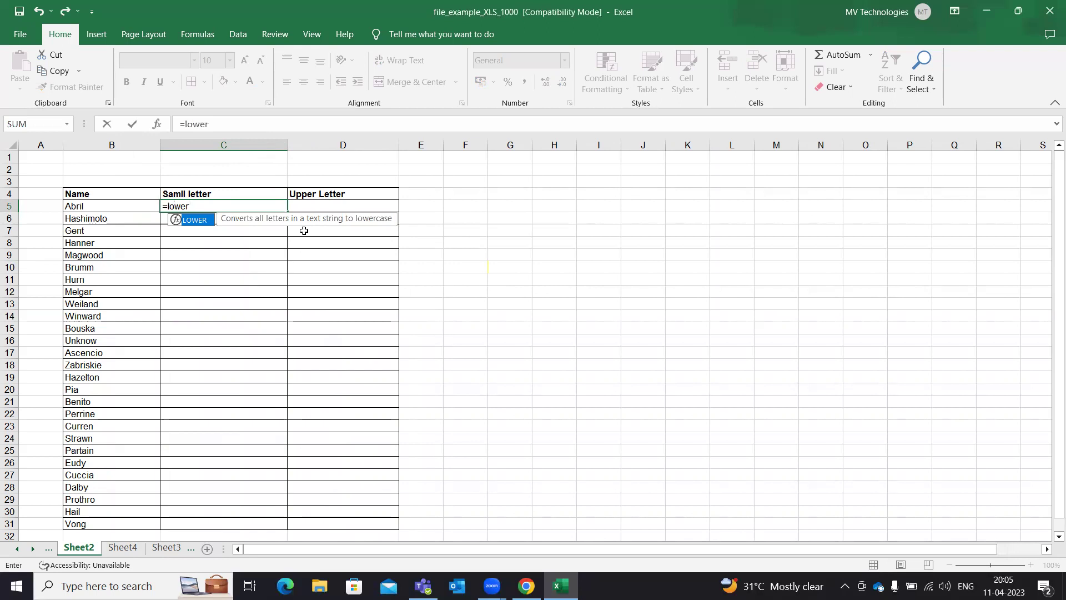
key("Tab")
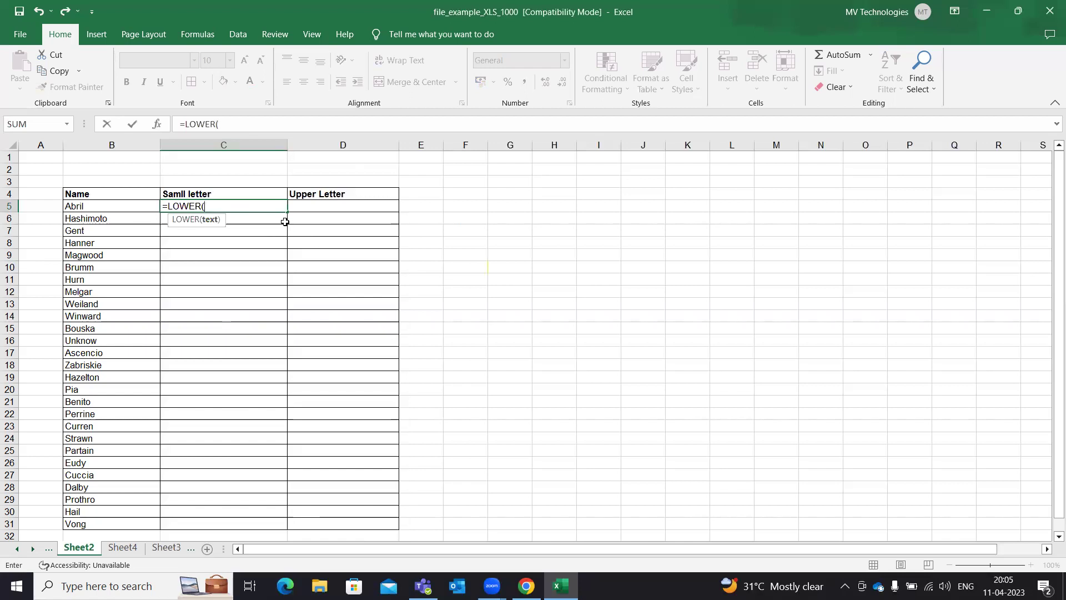
left_click(130, 209)
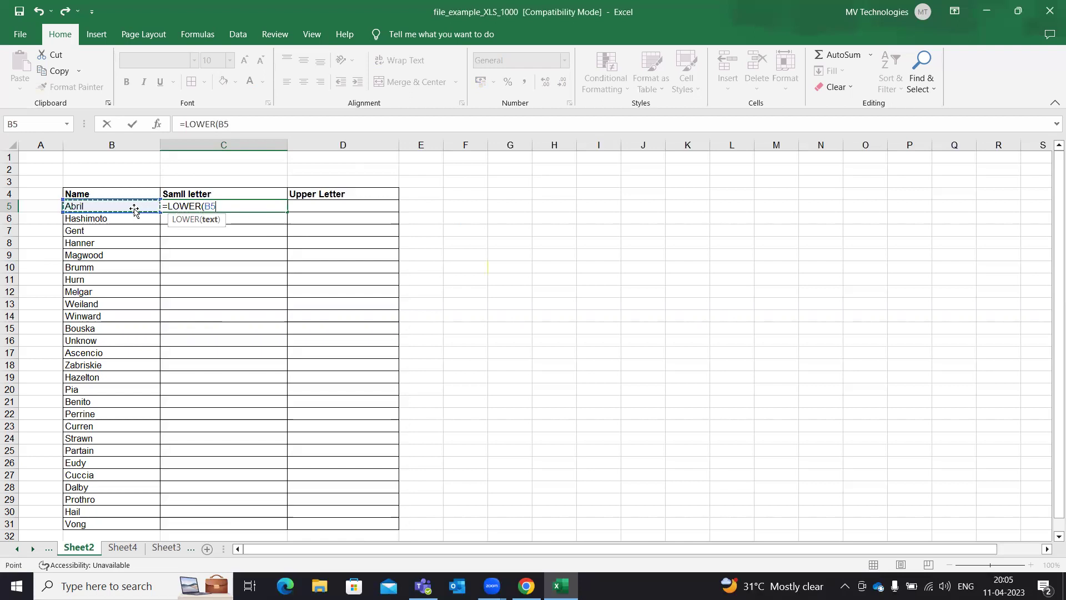
type(")")
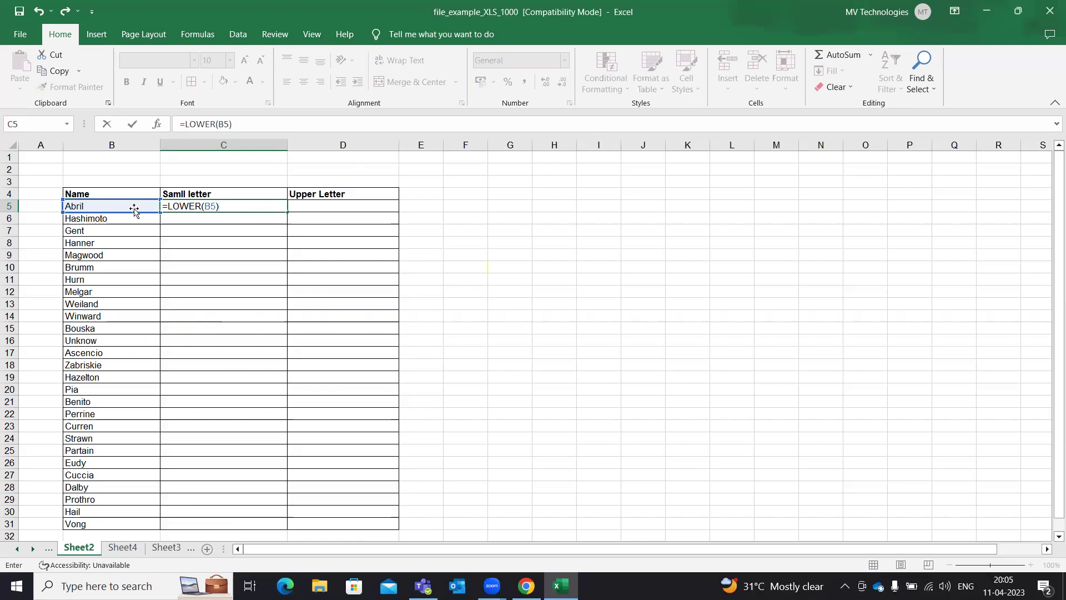
key("Return")
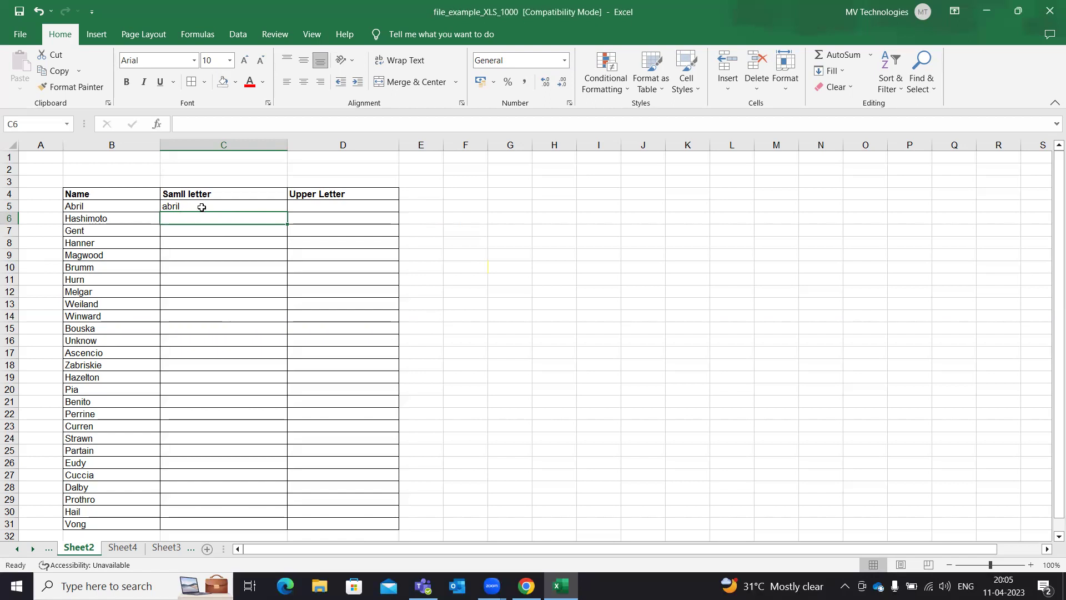
Try filling the LOWER formula down column C twice, clearing C6:C31 each time.
left_click(285, 210)
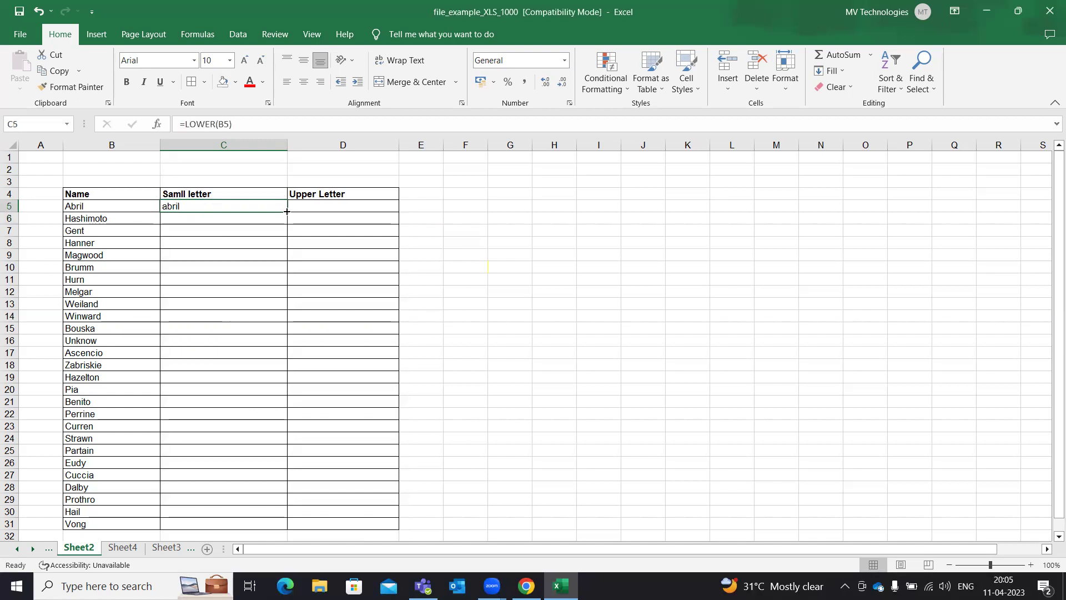
double_click(287, 211)
left_click(264, 209)
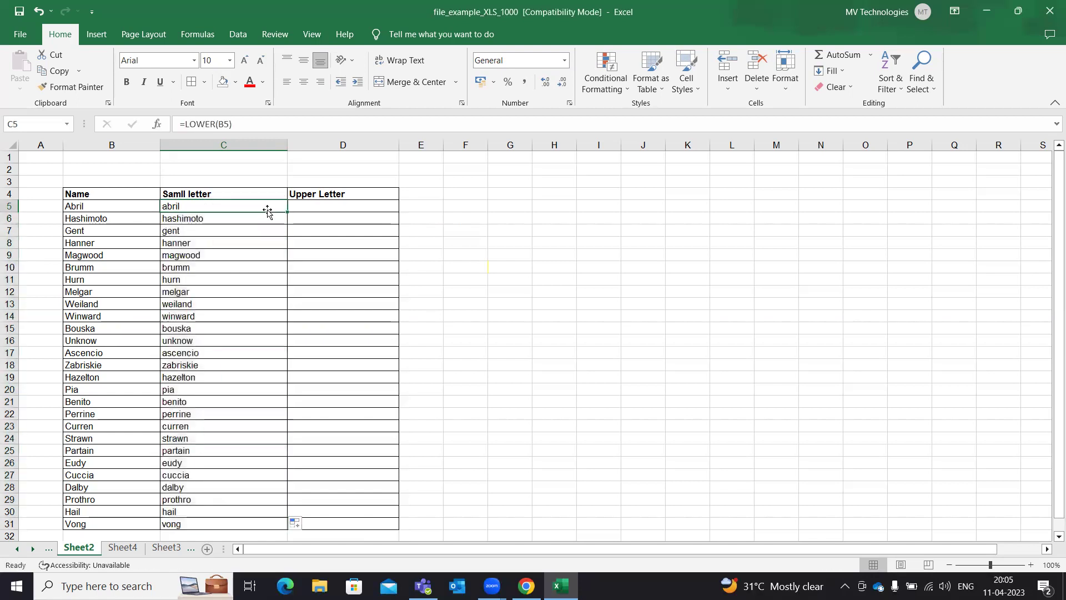
left_click_drag(250, 217, 249, 418)
left_click_drag(242, 512, 241, 523)
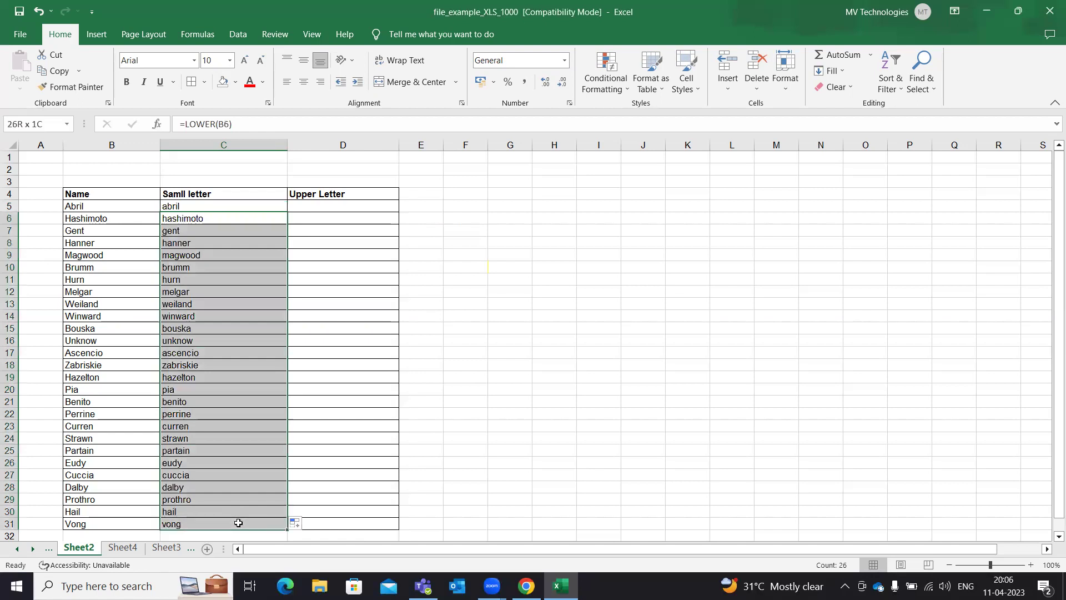
key("Delete")
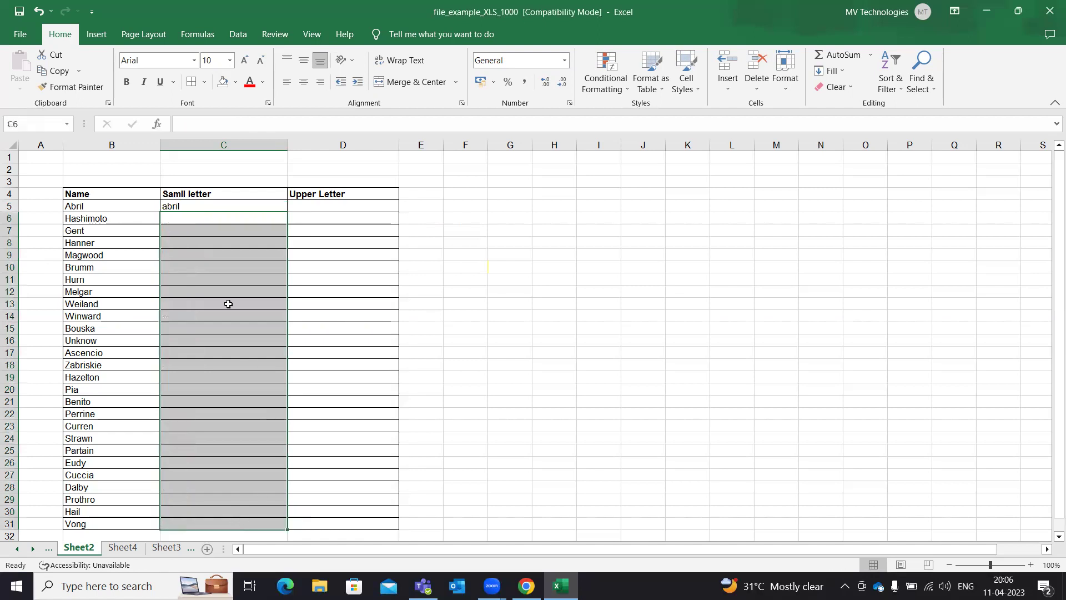
left_click(239, 205)
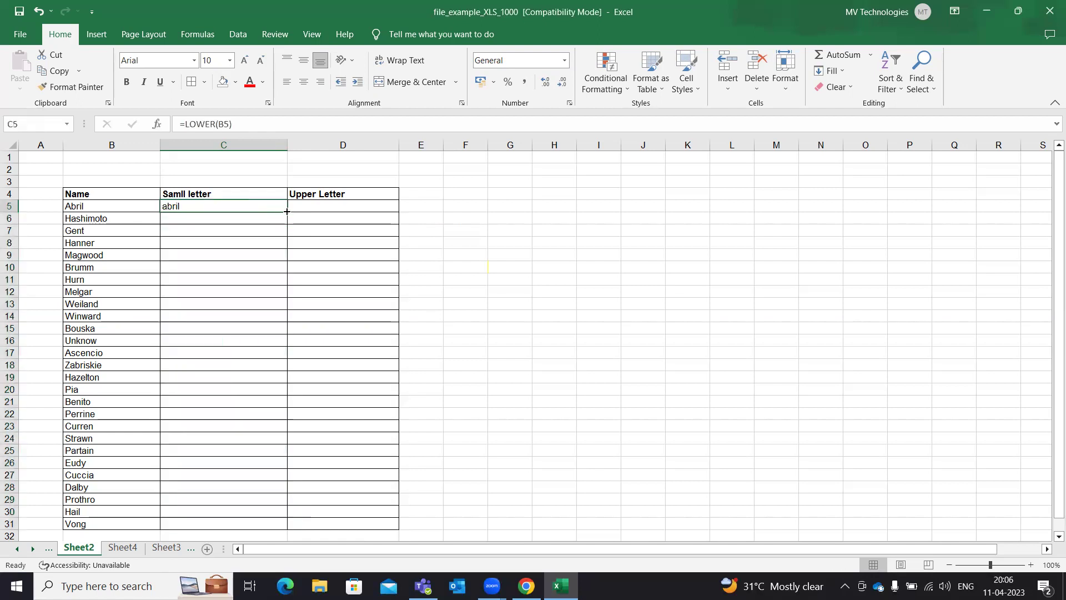
double_click(287, 211)
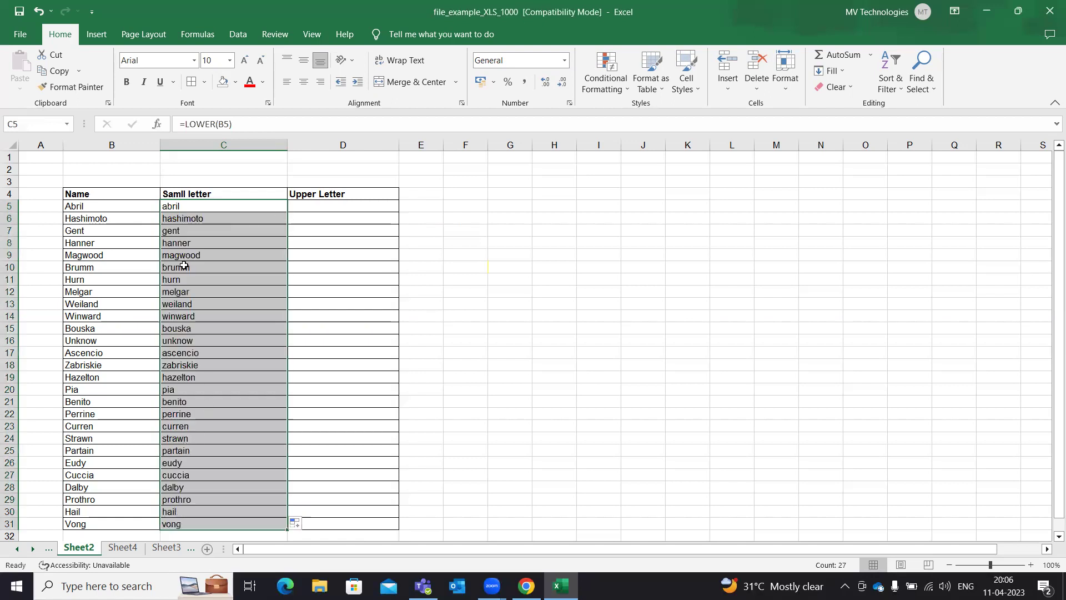
left_click_drag(211, 212, 211, 514)
key("Delete")
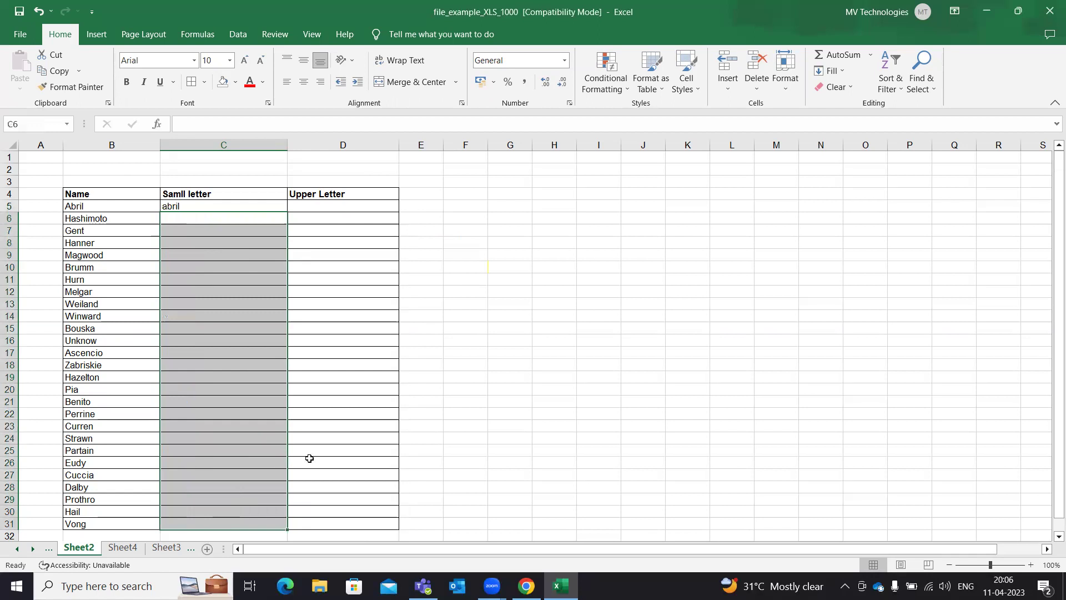
left_click(383, 315)
mouse_move(215, 206)
left_mouse_down()
mouse_move(221, 298)
mouse_move(212, 209)
left_mouse_up()
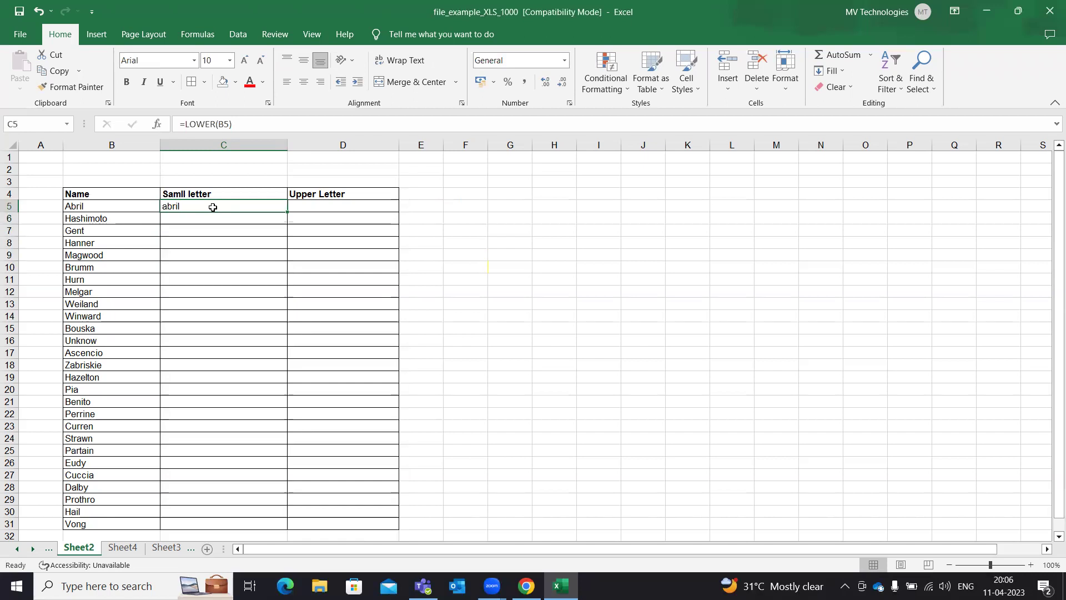
Fill =LOWER(B5) from C5 down to C31 with Ctrl+D.
key("ctrl+c")
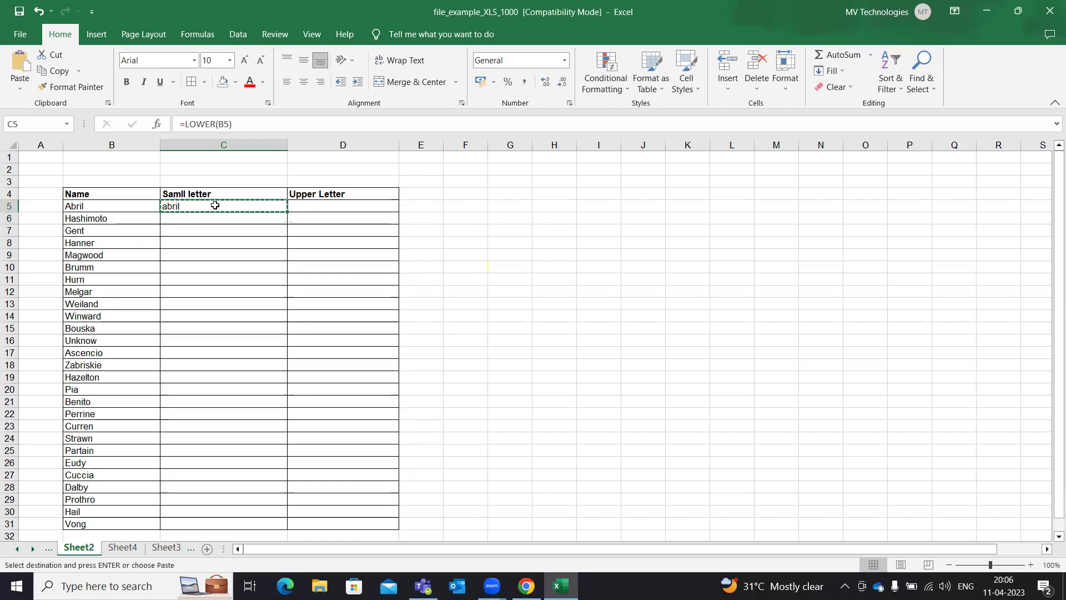
double_click(345, 253)
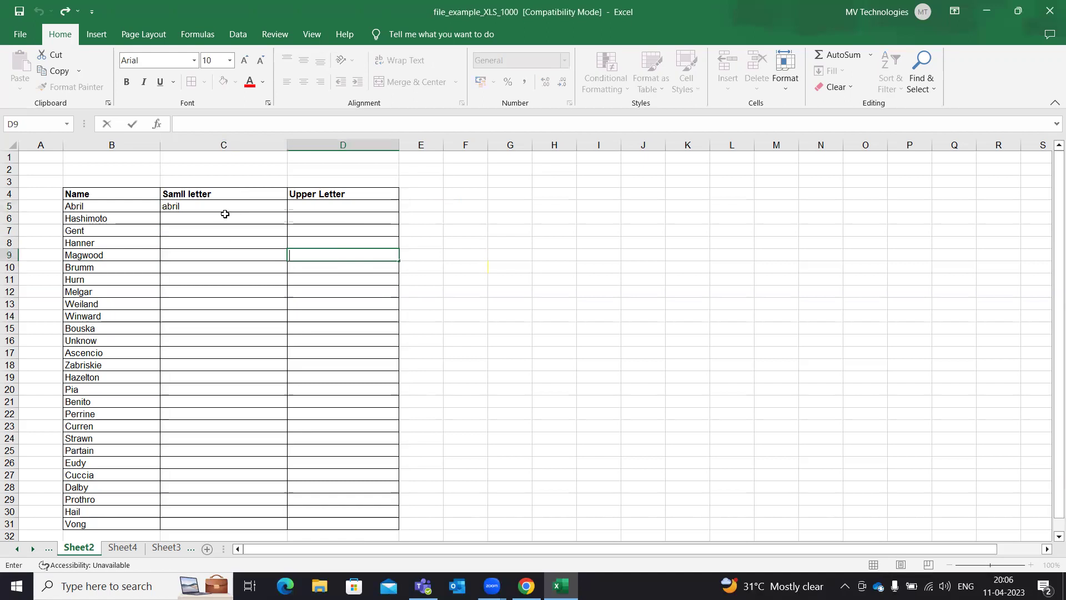
left_click_drag(225, 206, 225, 520)
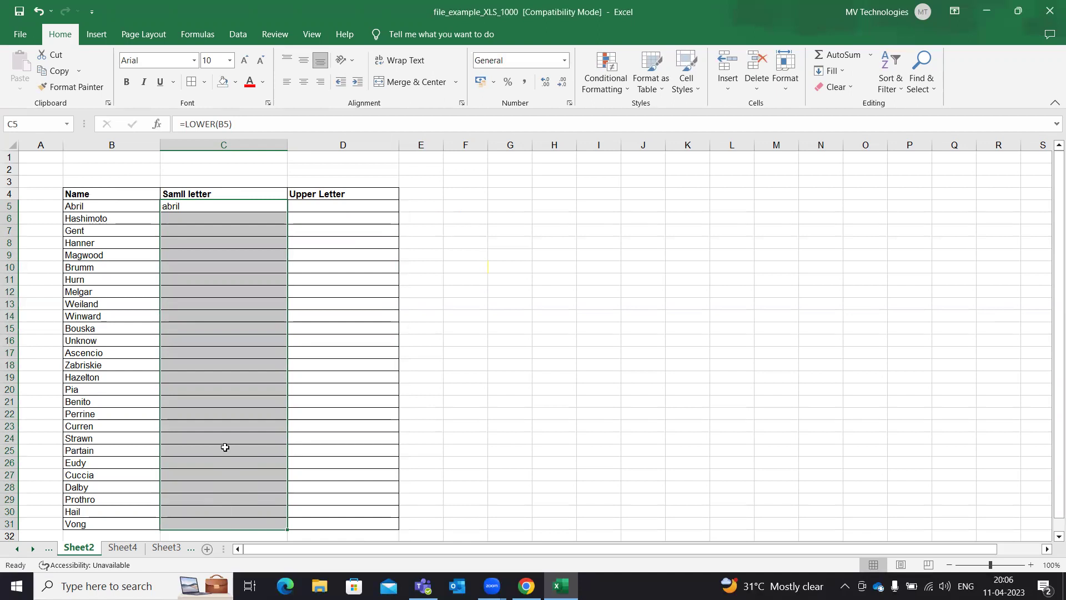
key("ctrl+d")
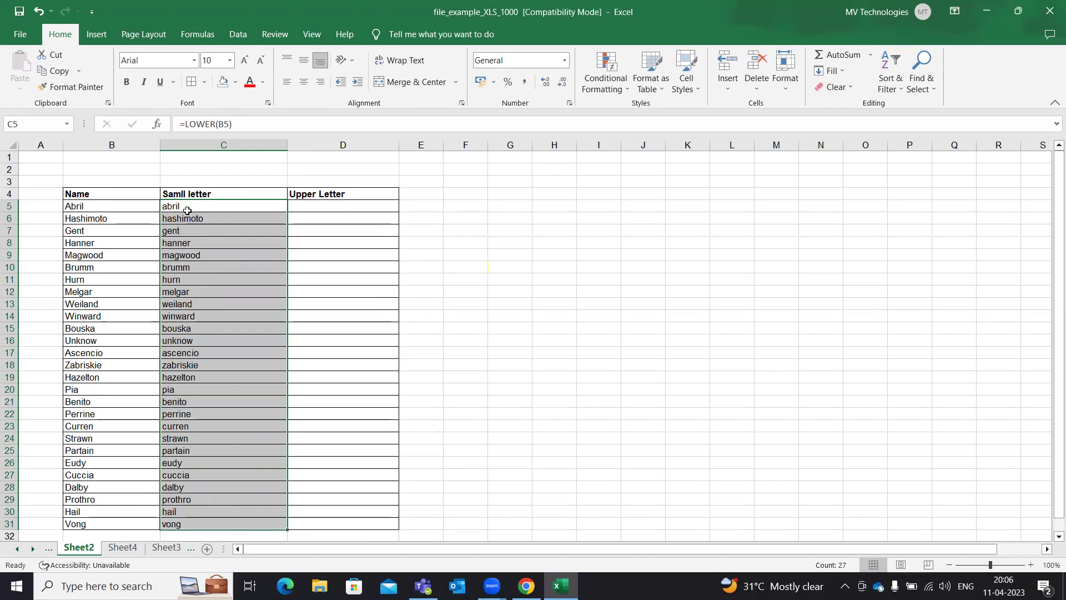
left_click(321, 206)
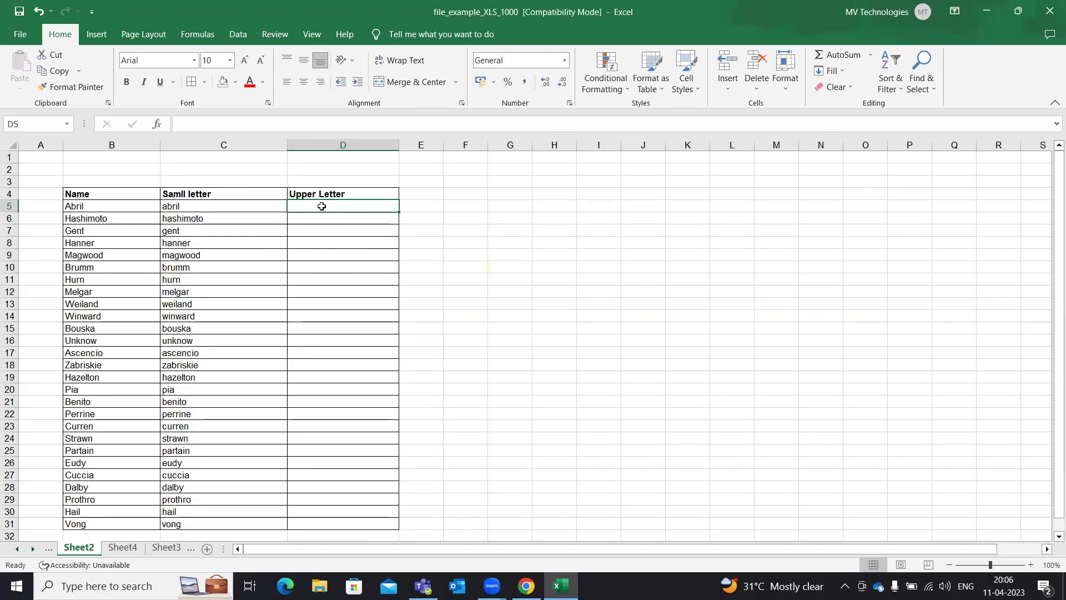
Enter the formula =UPPER(C5) in D5 so it shows ABRIL.
type("=")
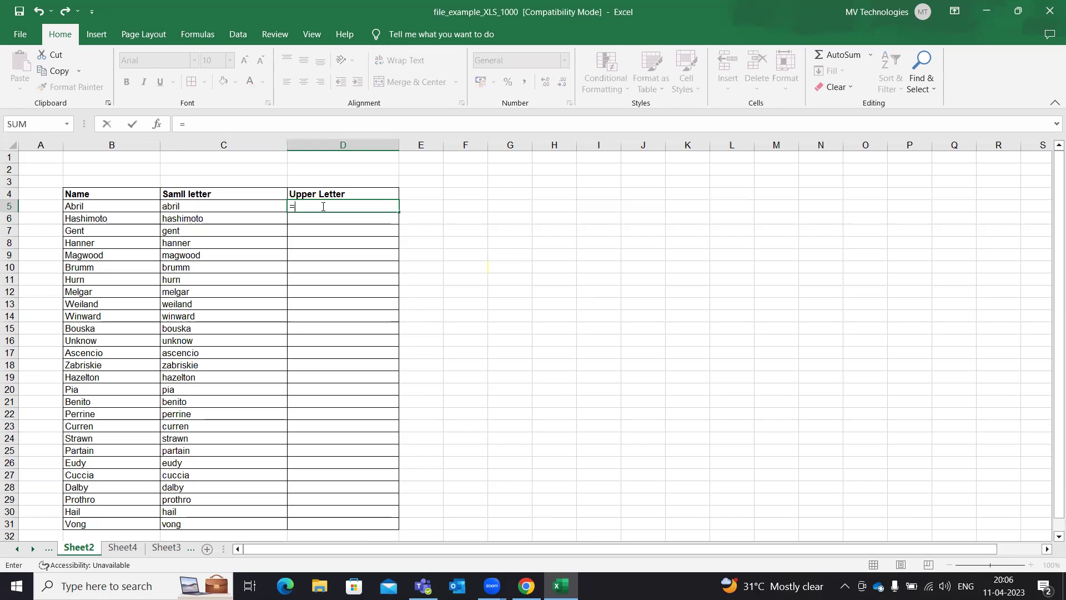
type("upper")
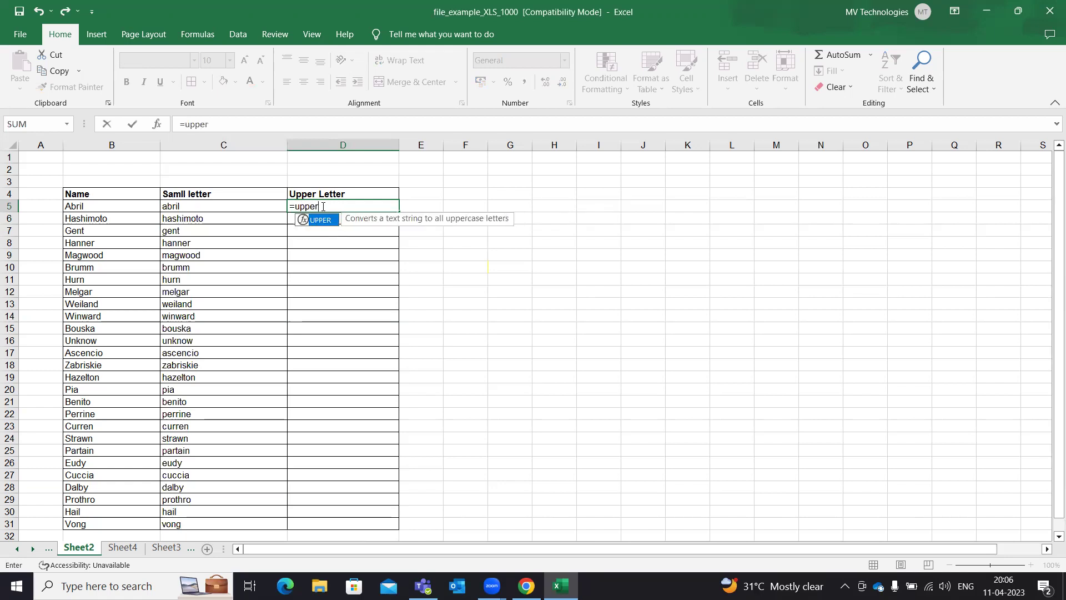
key("Tab")
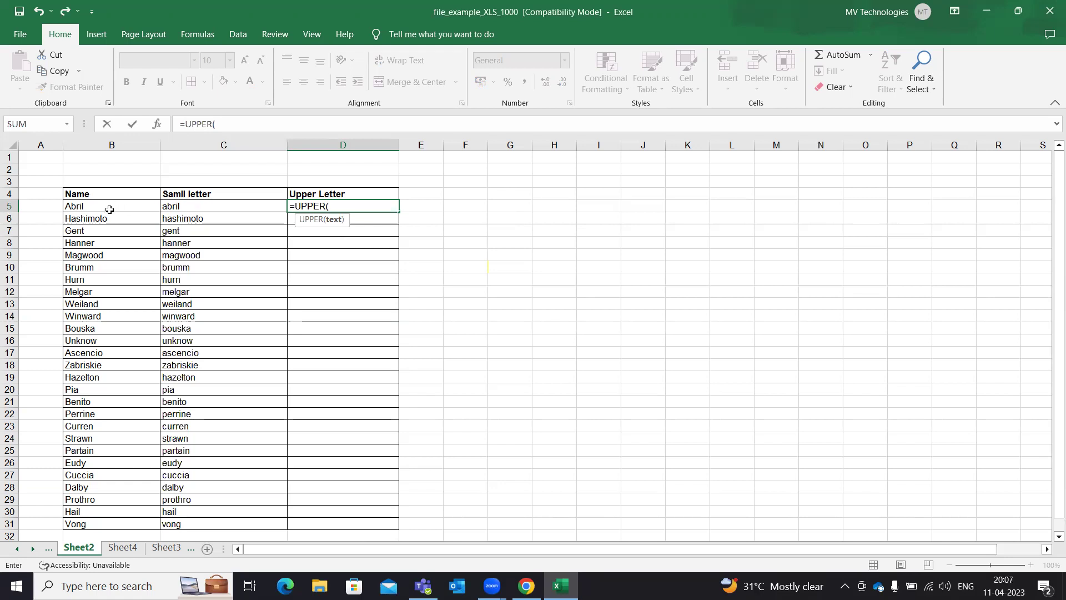
left_click(198, 206)
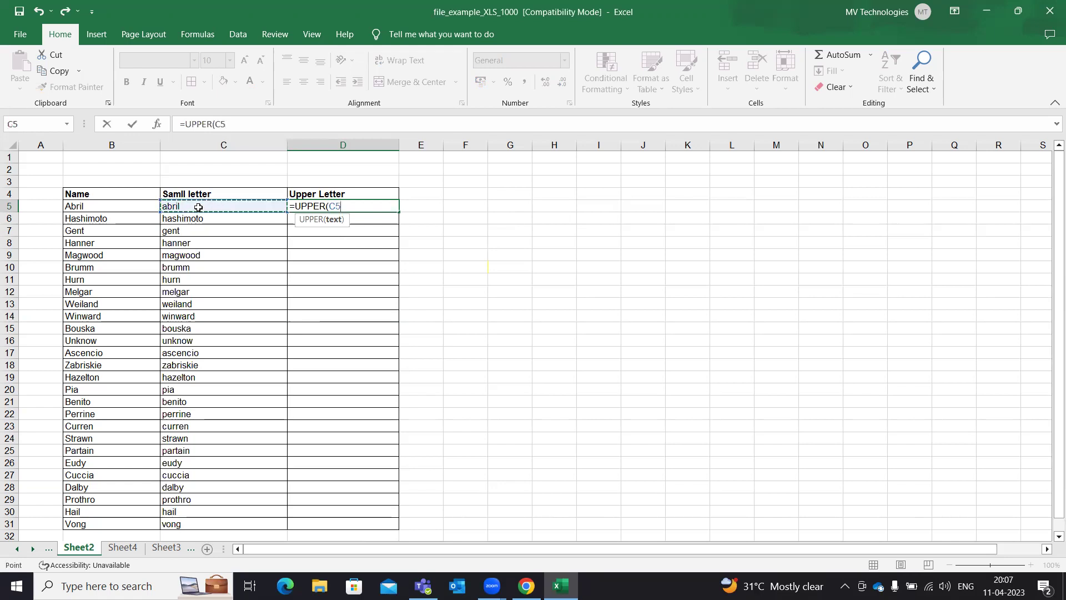
type(")")
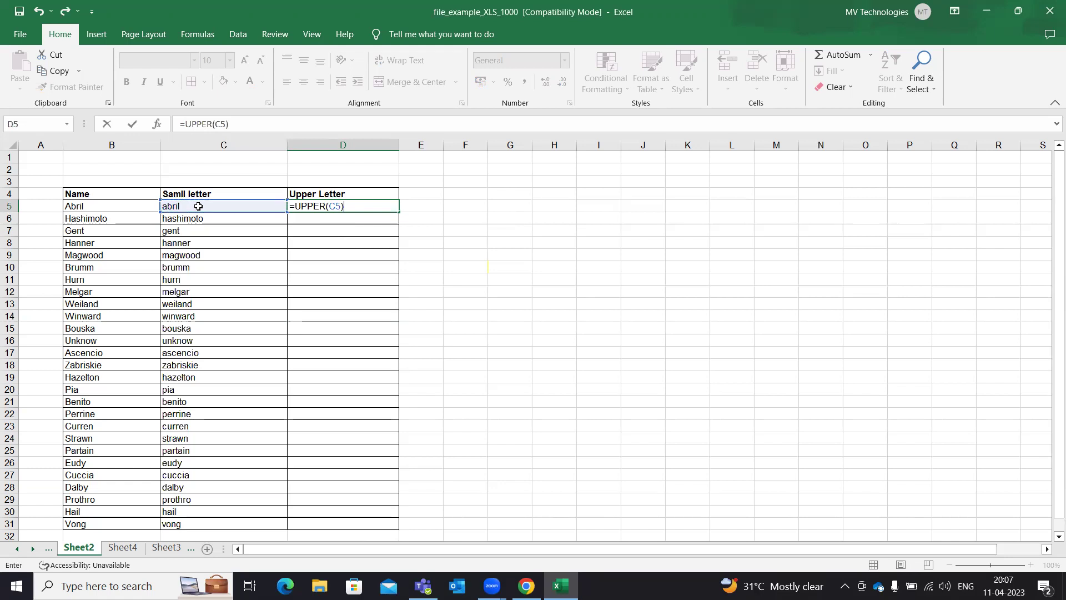
key("Return")
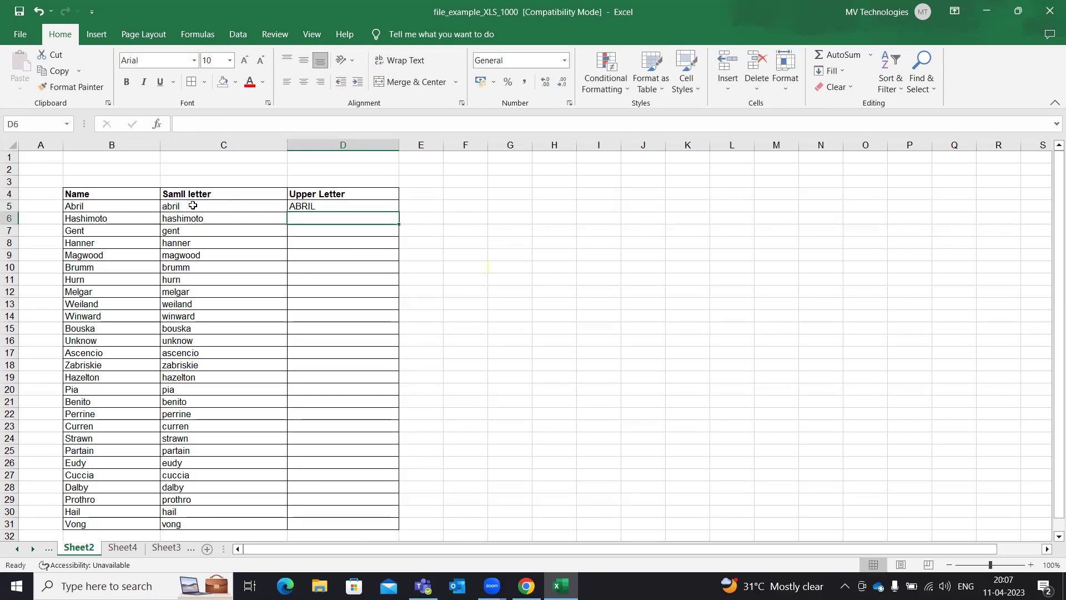
left_click(193, 205)
left_click(305, 207)
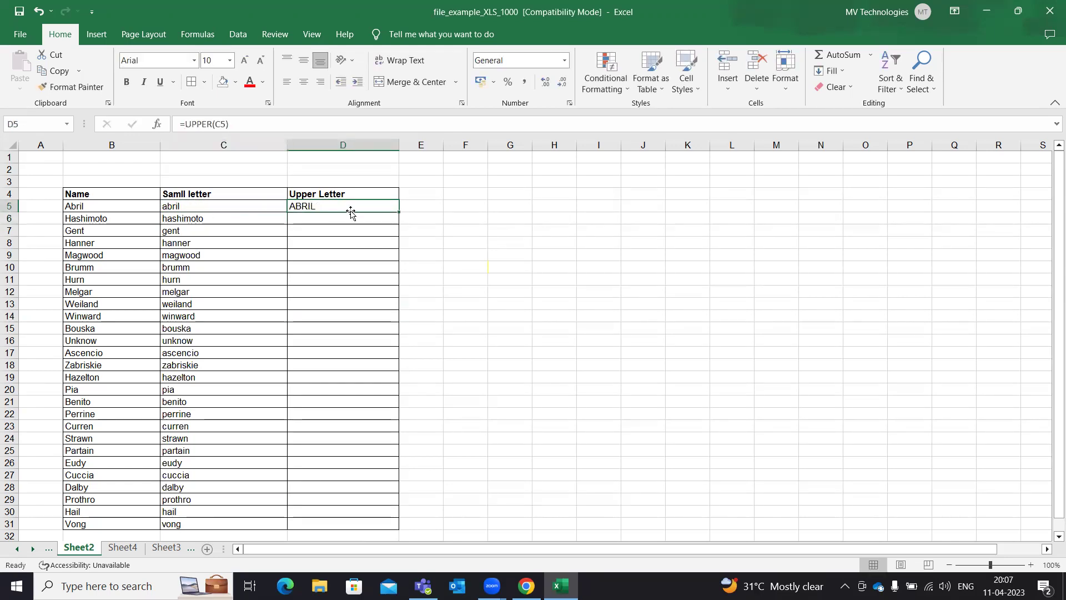
Fill =UPPER(C5) down D5:D31 with Ctrl+D, giving ABRIL through VONG.
double_click(401, 213)
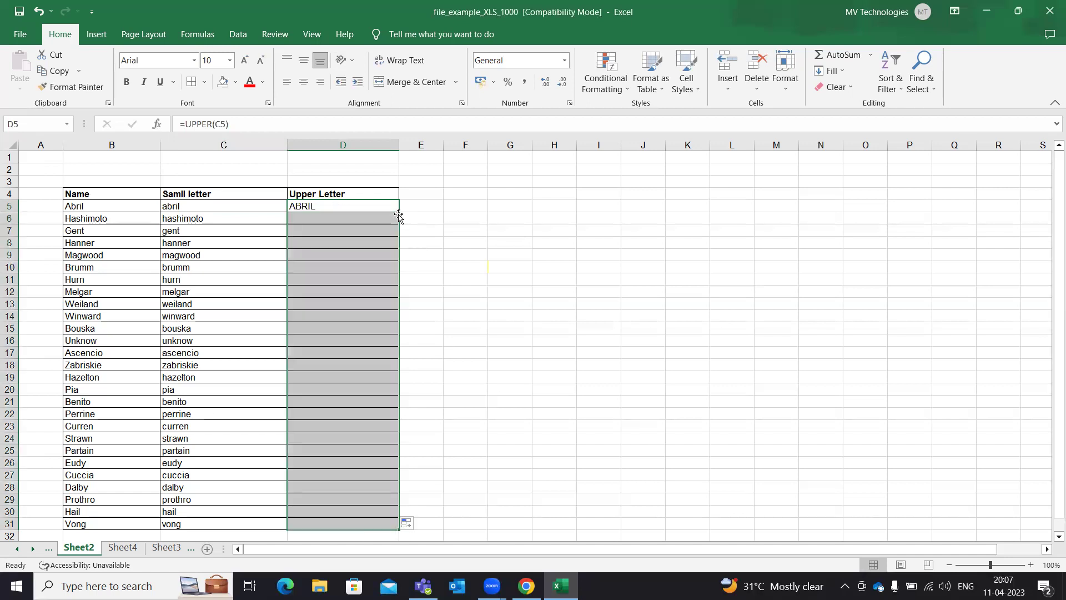
left_click_drag(341, 217, 345, 519)
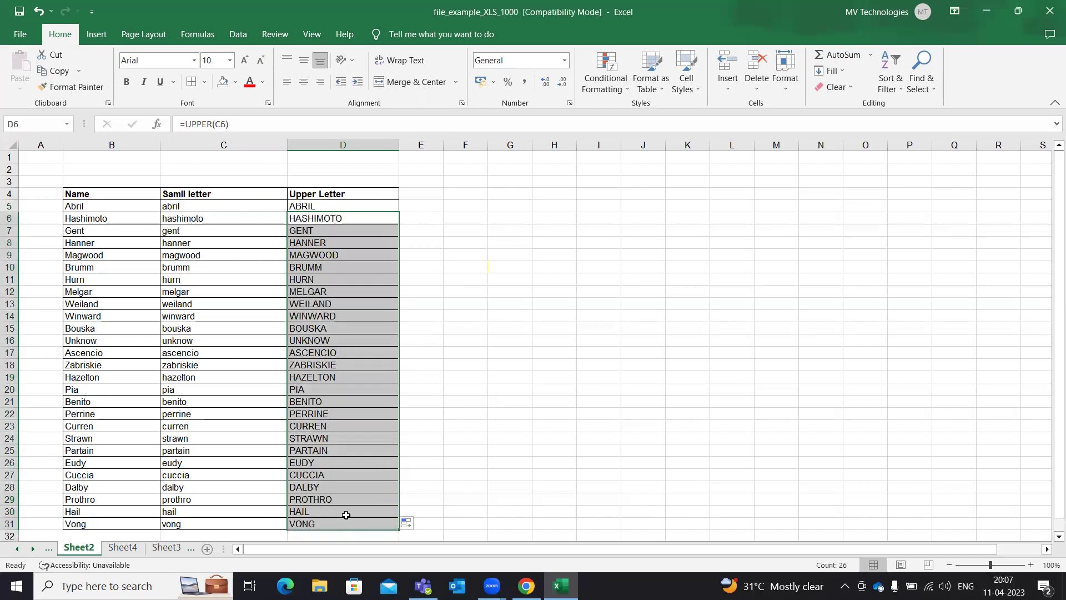
key("Delete")
left_click_drag(333, 207, 319, 520)
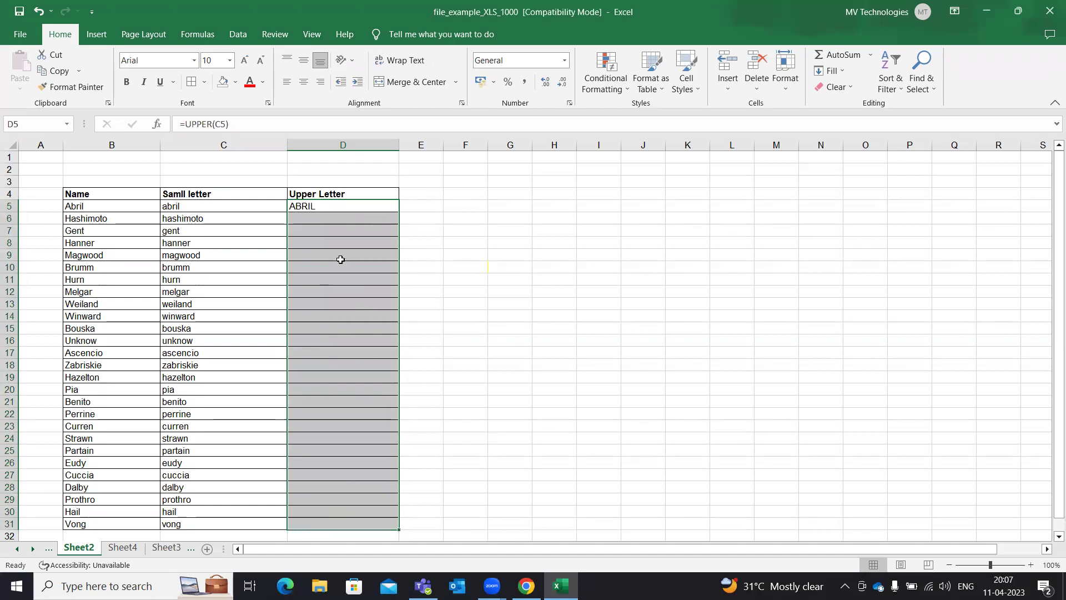
key("ctrl+d")
left_click(538, 351)
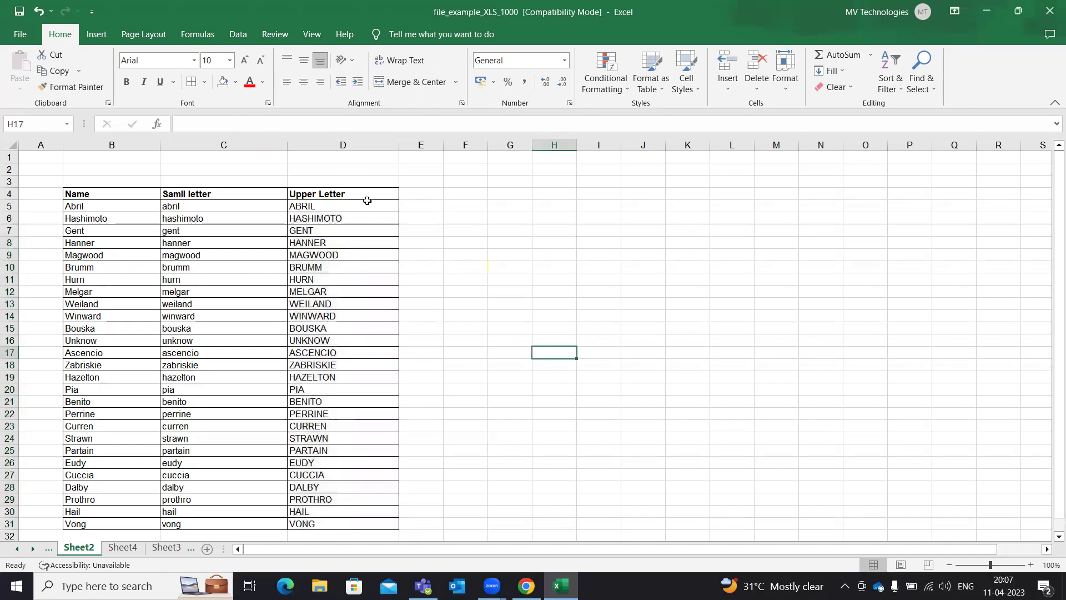
left_click_drag(314, 207, 345, 511)
left_click(503, 304)
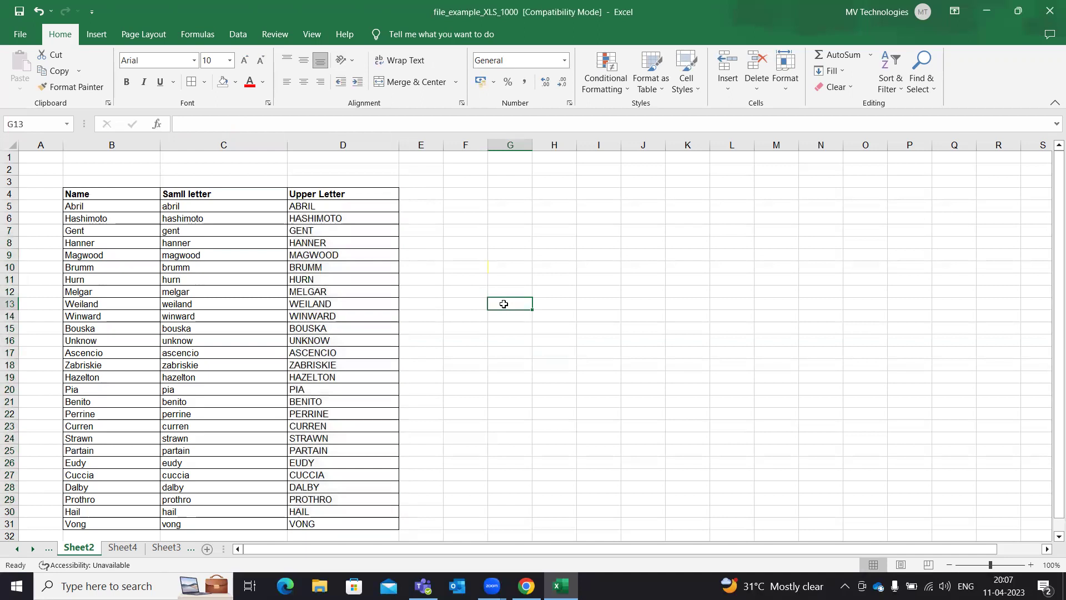
On Sheet1, narrow the First Name and Gender columns so values are cut off.
left_click(48, 549)
left_click(73, 547)
left_click(390, 377)
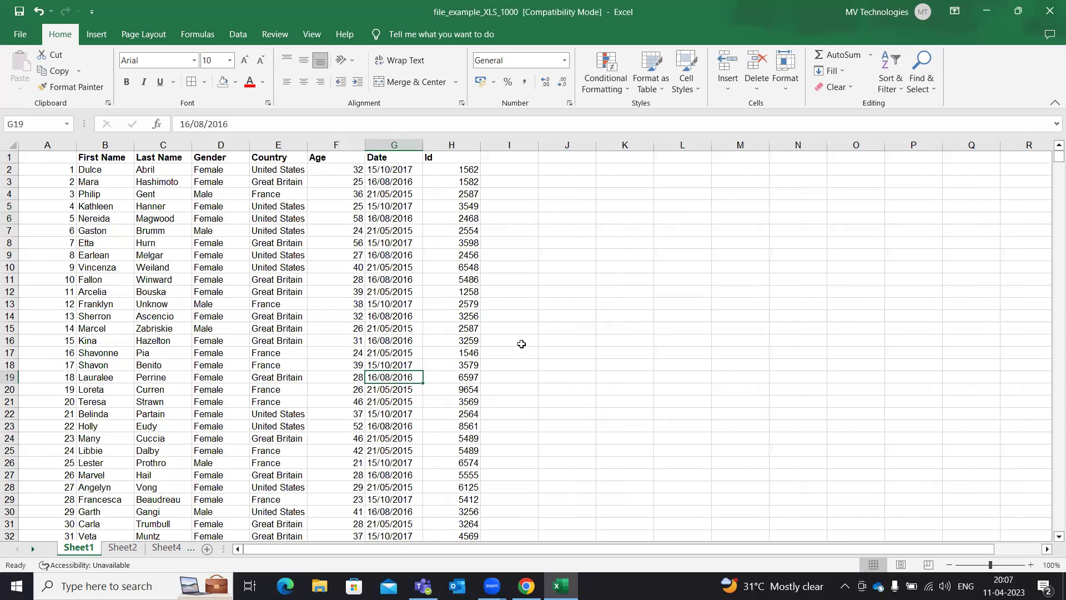
left_click_drag(136, 149, 104, 145)
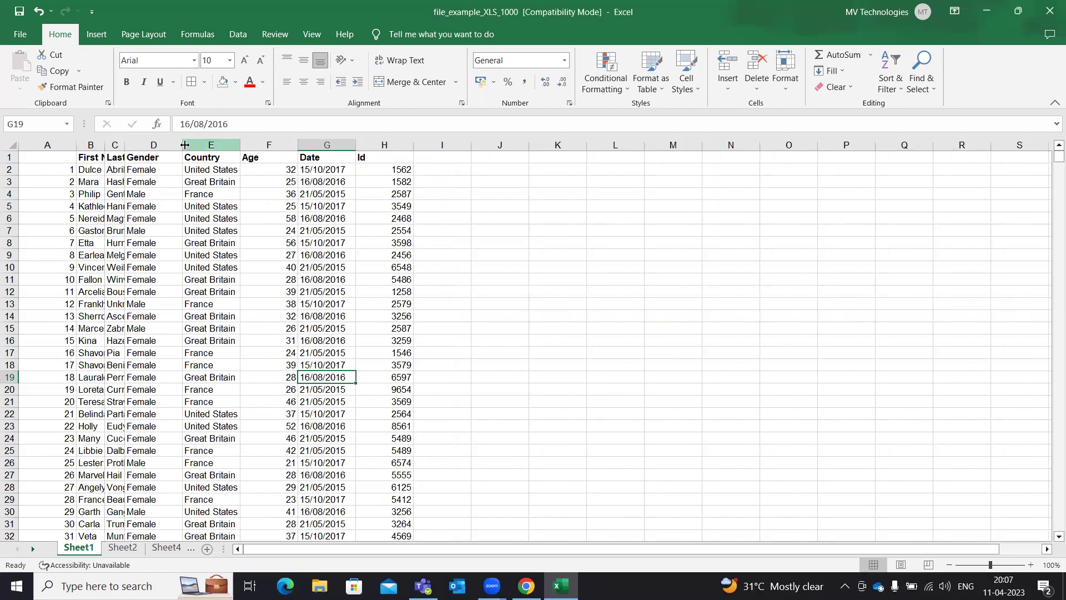
left_click_drag(183, 145, 237, 143)
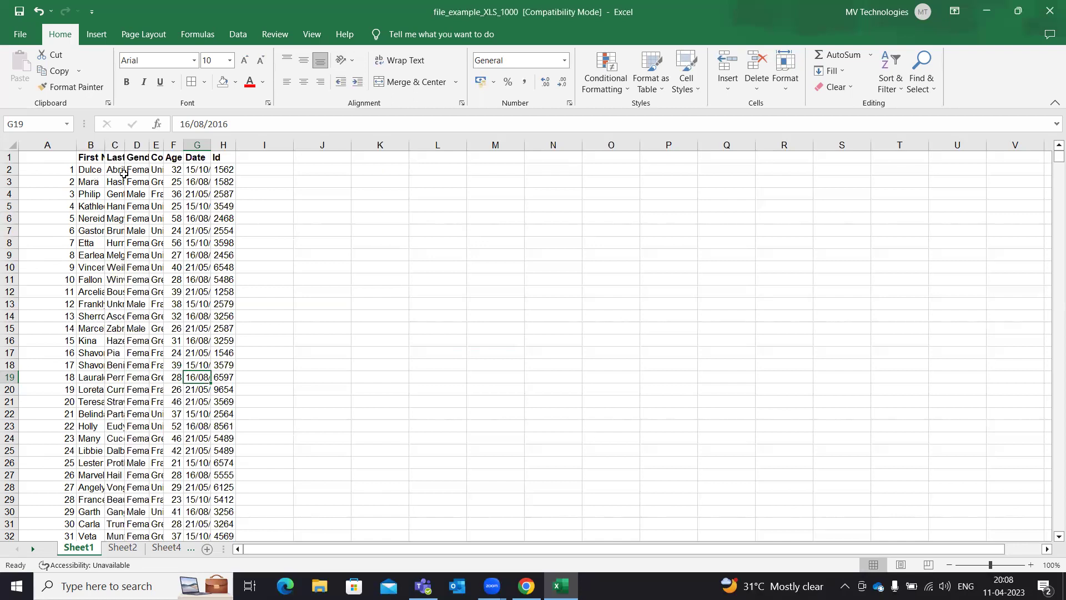
Select the entire worksheet with Ctrl+A.
left_click(90, 156)
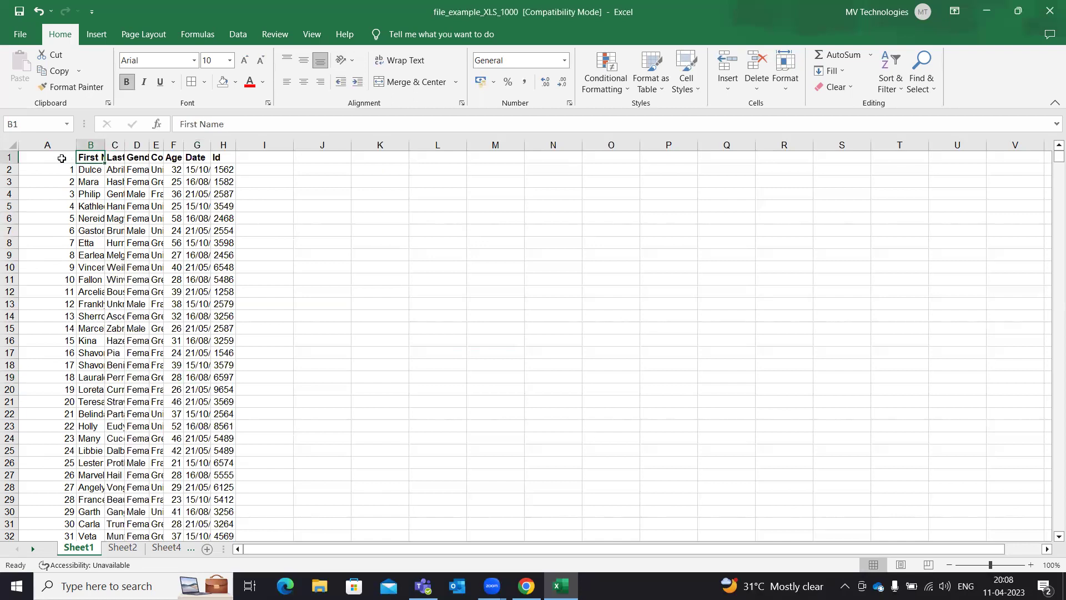
left_click_drag(64, 160, 241, 536)
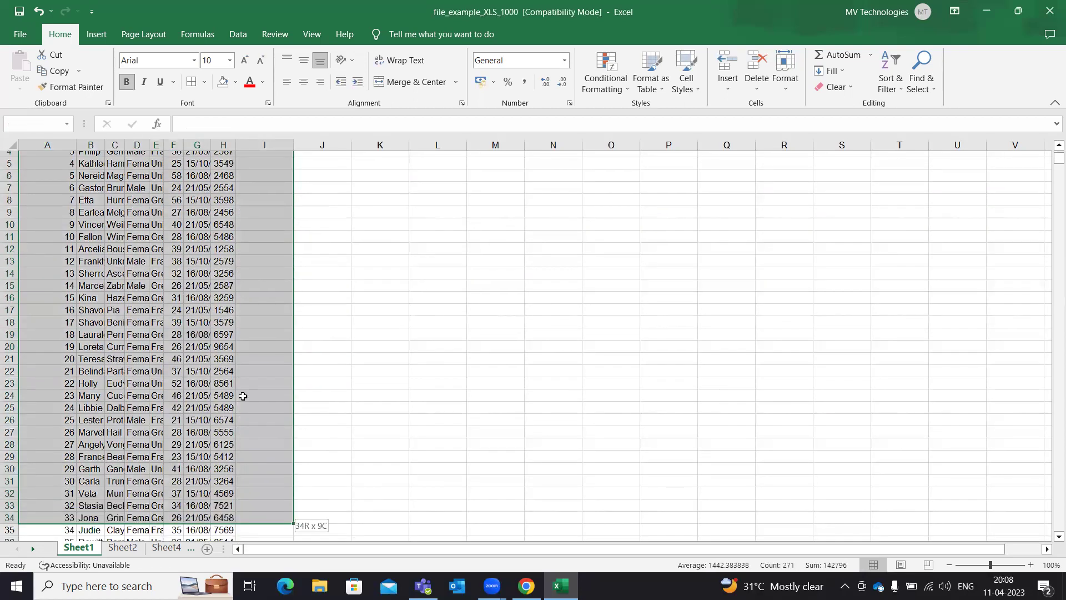
left_click(248, 304)
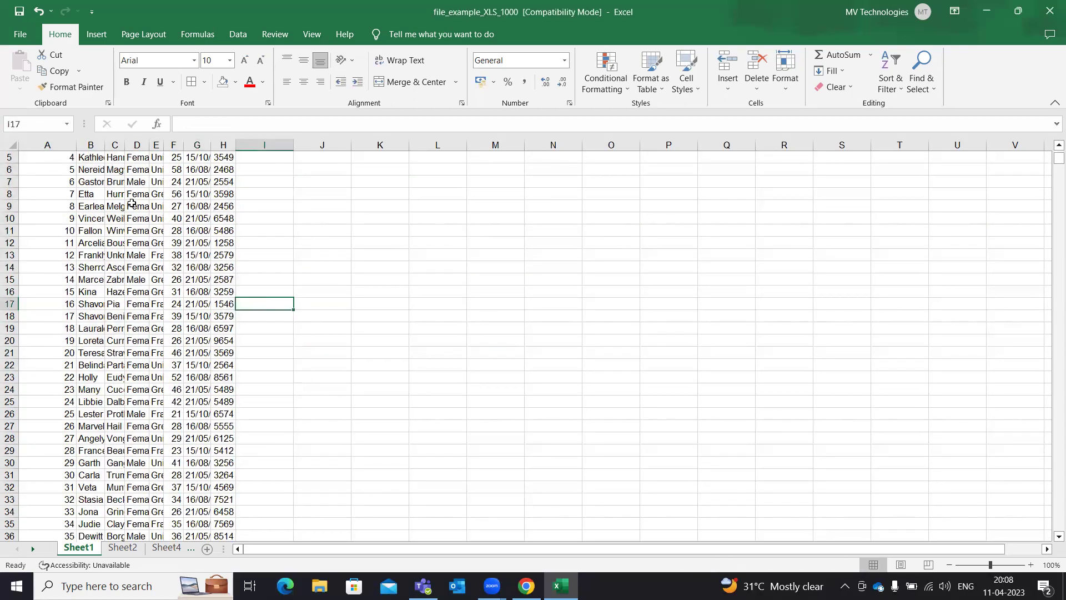
key("ctrl+a")
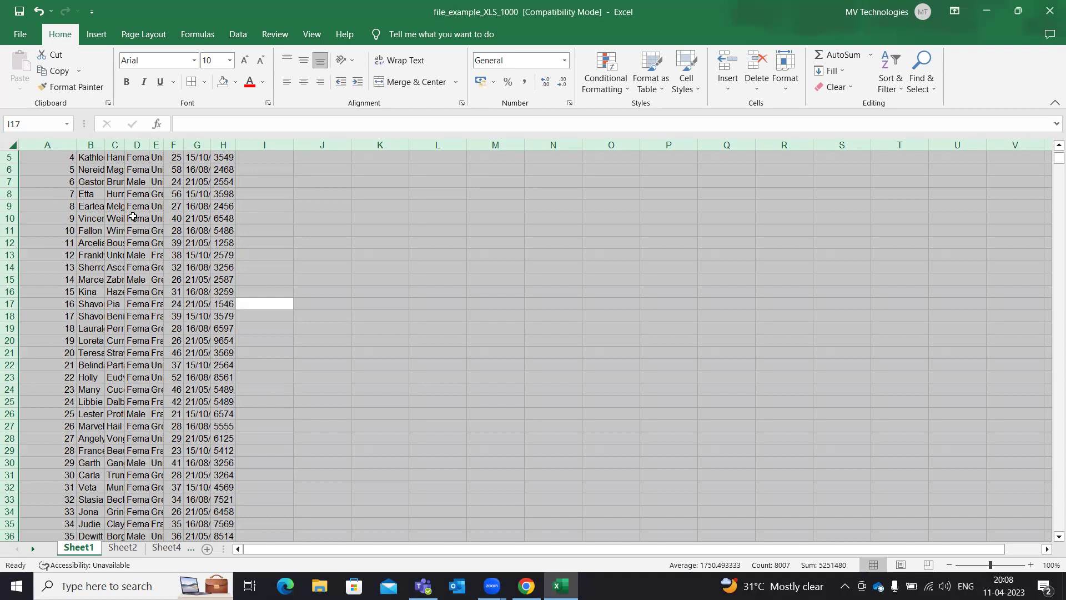
left_click(779, 84)
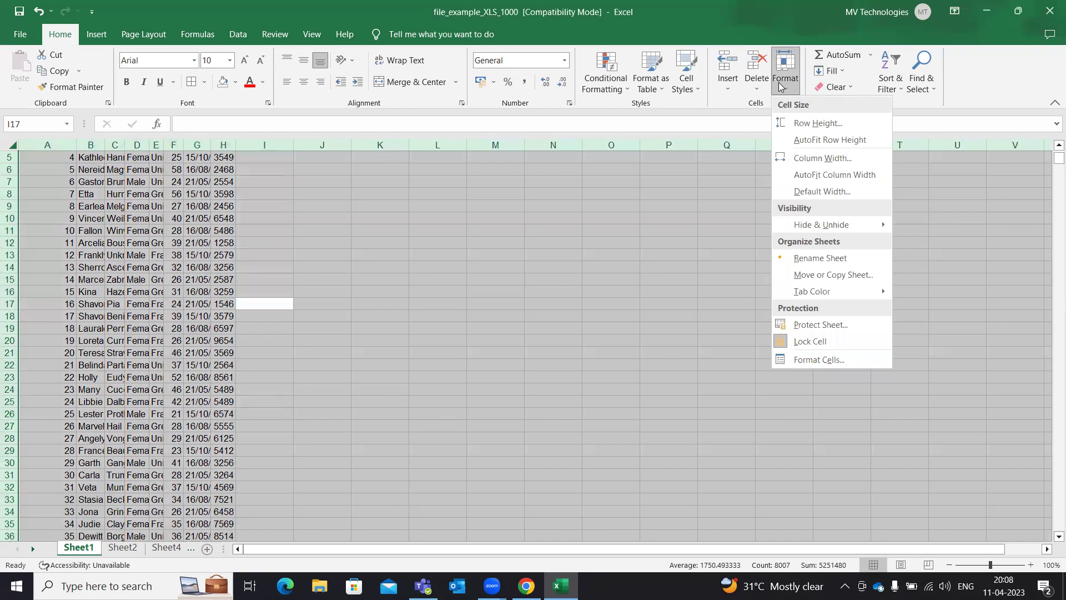
left_click(804, 174)
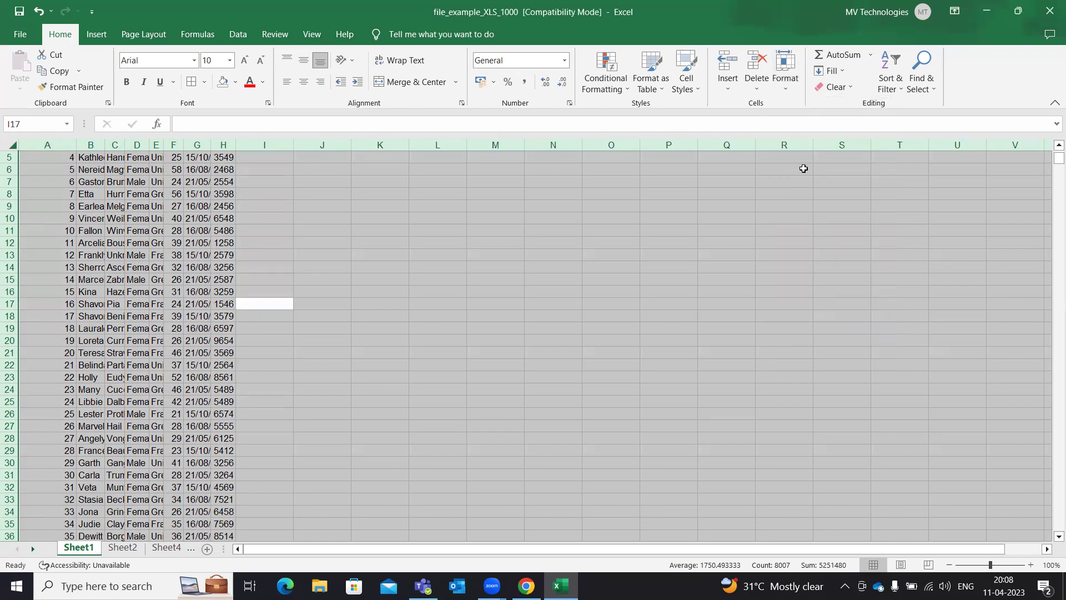
left_click(214, 243)
scroll(129, 206, "up", 2)
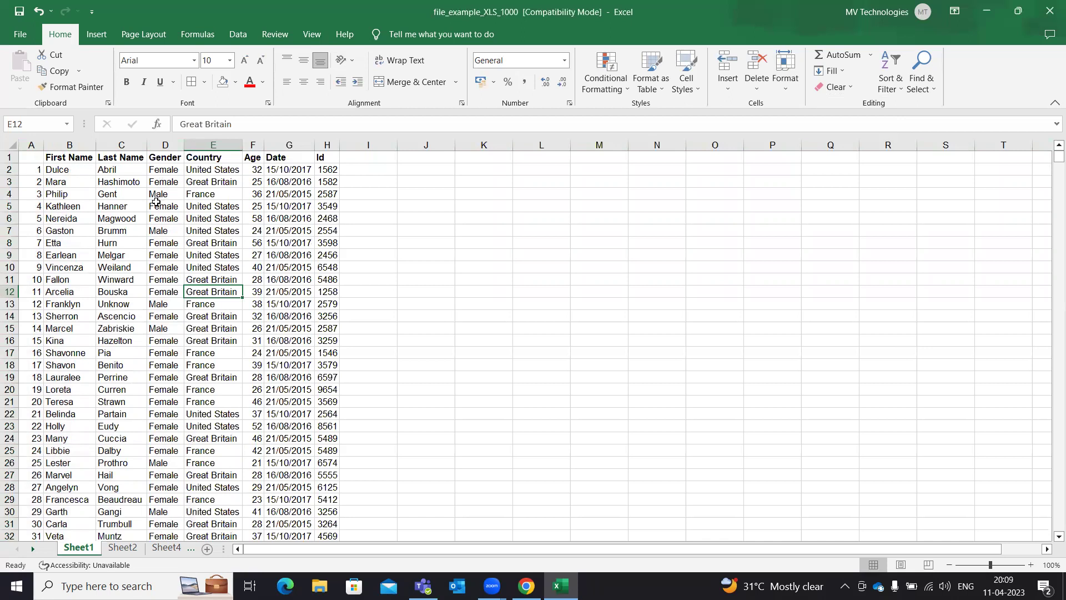
key("ctrl+z")
left_click(310, 311)
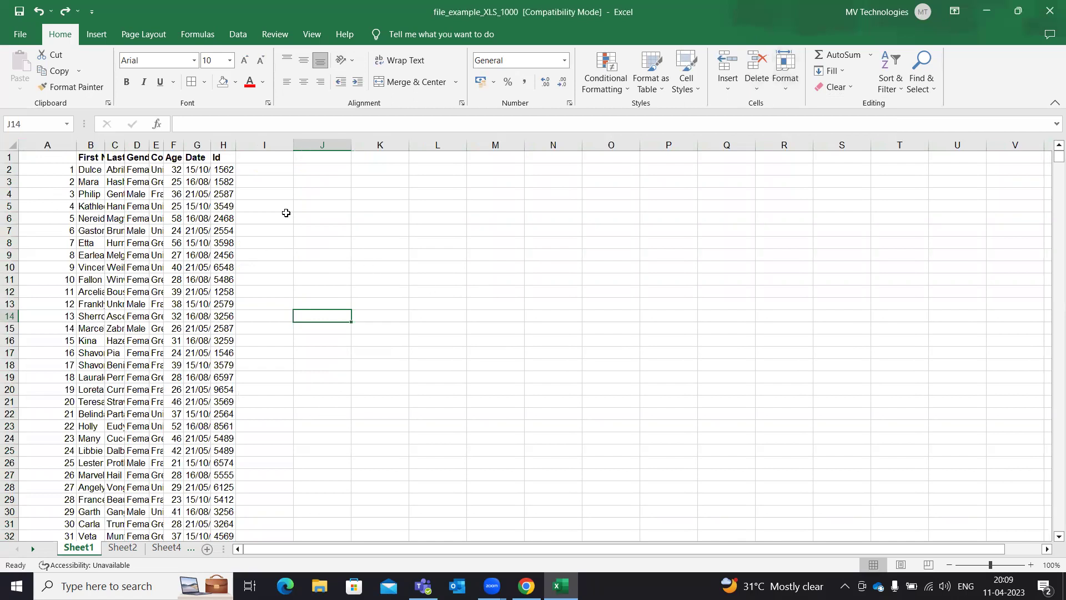
On the Sheet4 shortcut notes, select all of column D and row 12 from their headers.
left_click(157, 550)
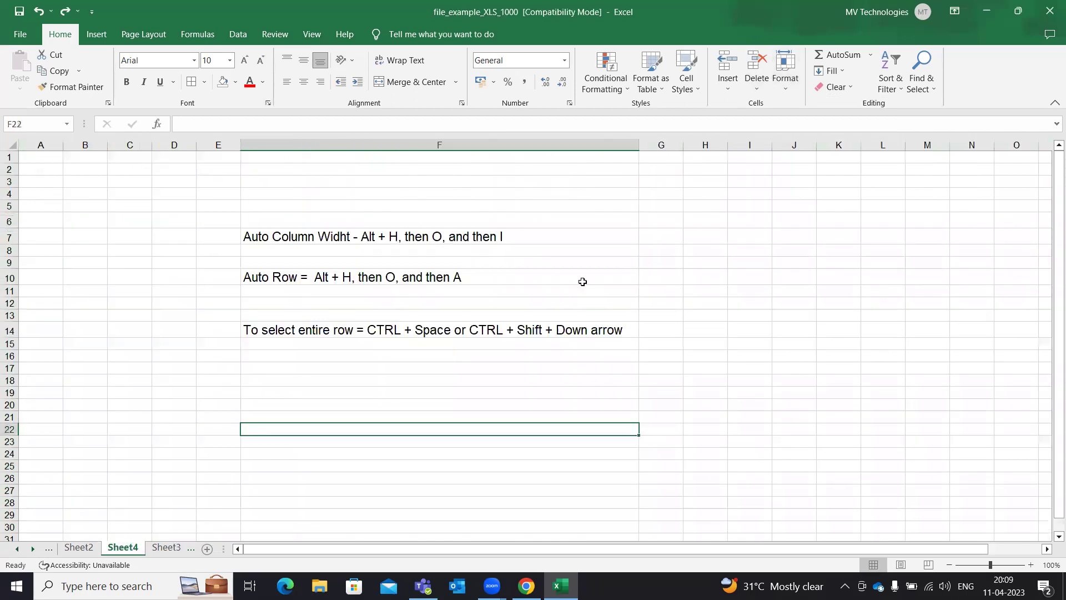
key("ctrl+Up")
key("ctrl+Up")
key("ctrl+Up")
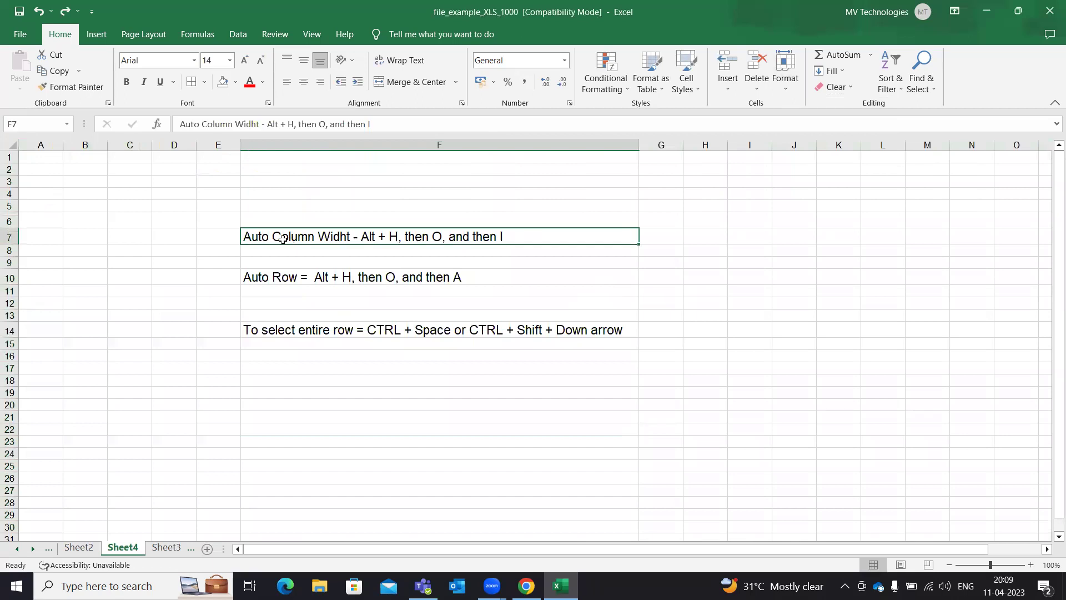
left_click(173, 145)
left_click(18, 308)
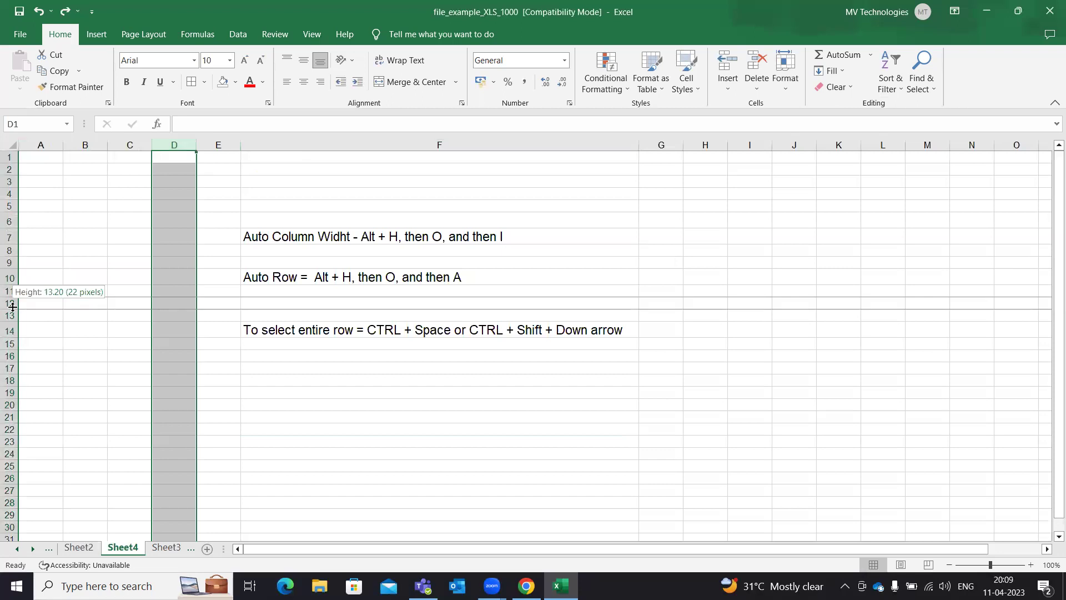
left_click(11, 302)
left_click(173, 142)
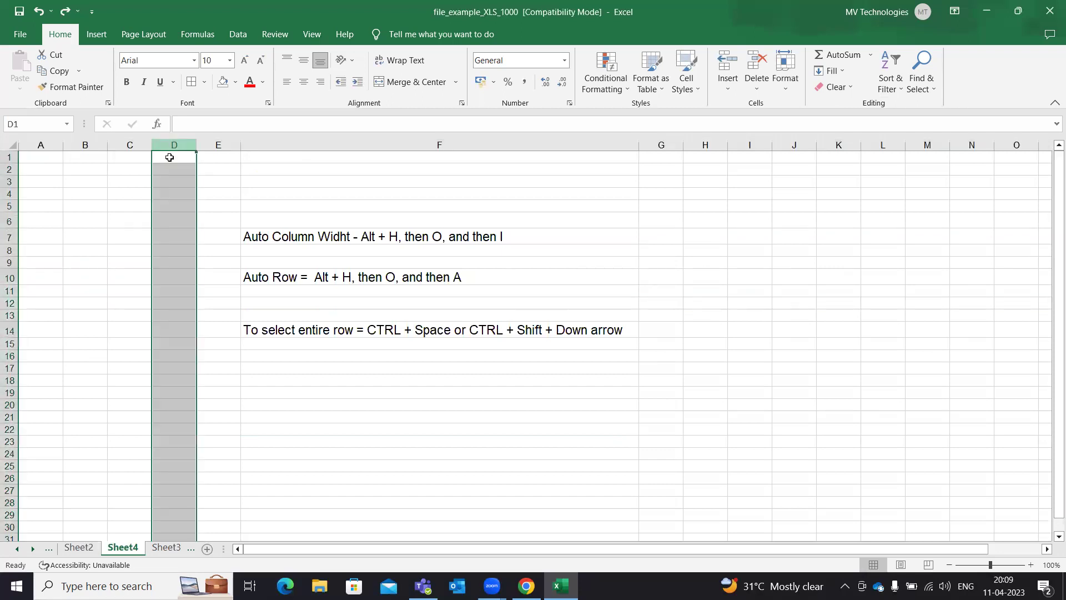
Select column C from C1 with Ctrl+Space, then column D, and go to Sheet1.
left_click(131, 157)
key("ctrl+space")
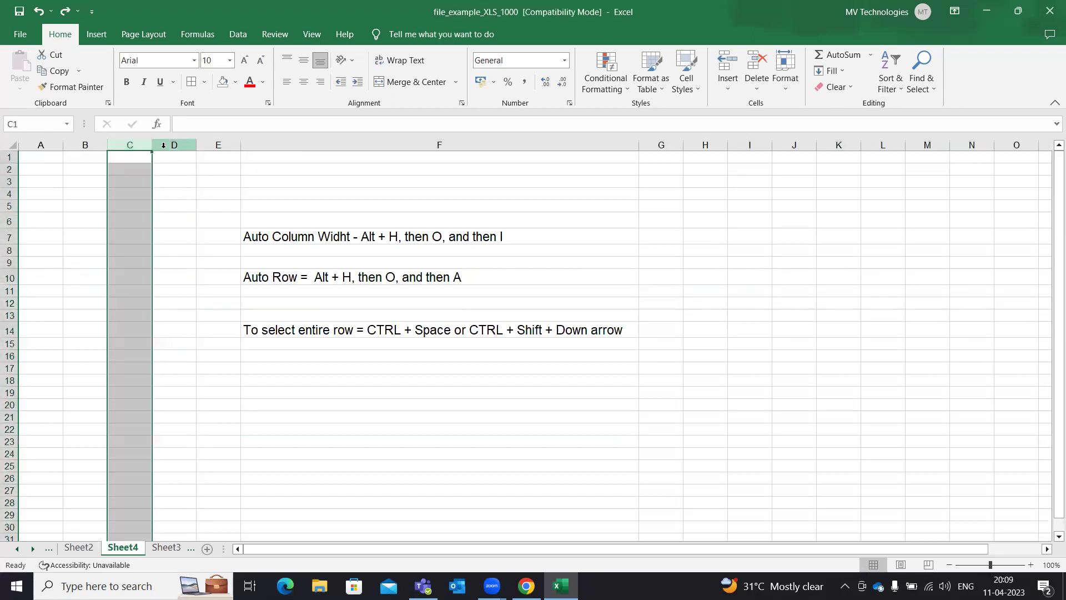
left_click(163, 145)
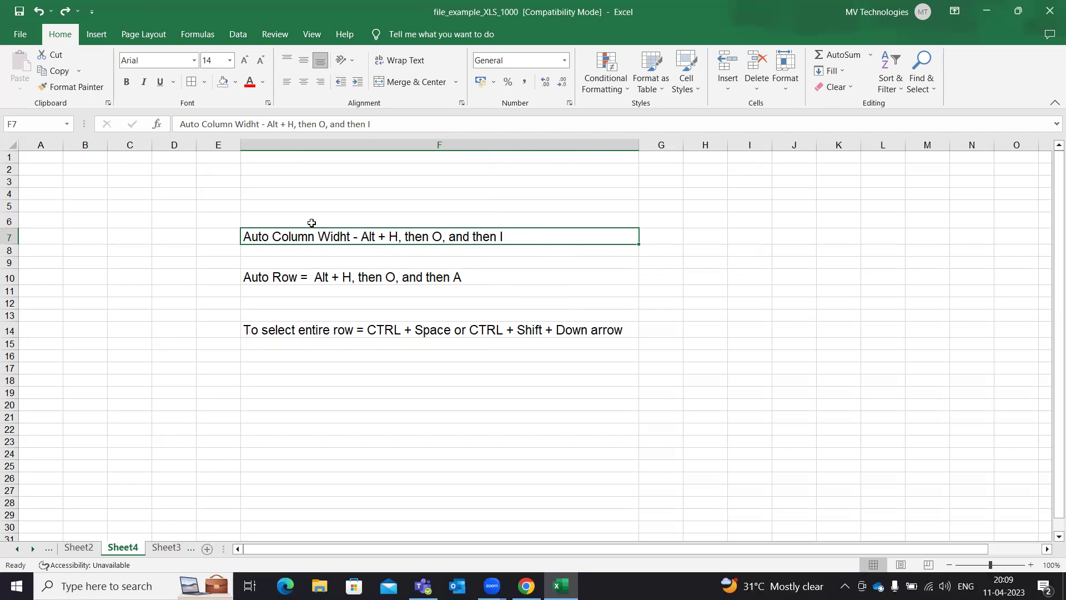
left_click(49, 549)
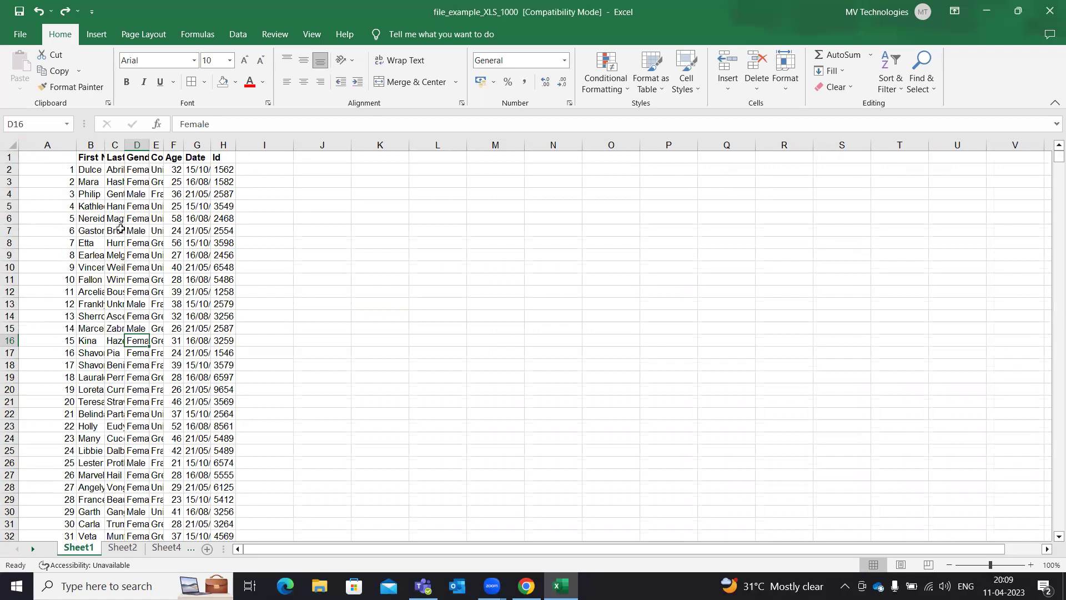
Autofit column D with Alt+H, O, I so Female shows in full.
key("alt+h")
key("o")
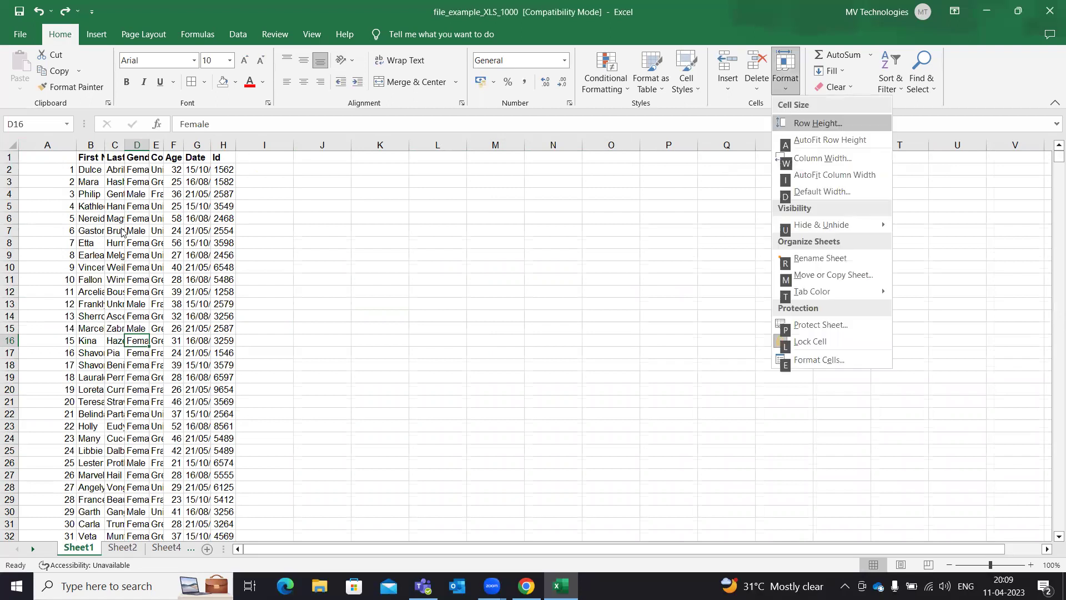
key("i")
left_click(128, 364)
left_click(147, 278)
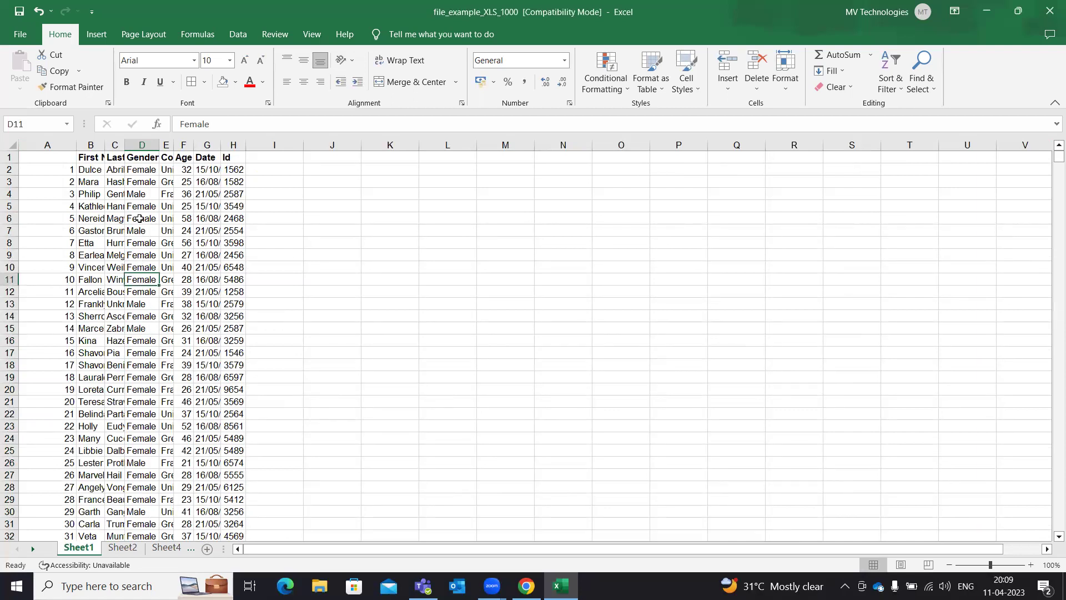
Autofit all table columns after Ctrl+A, then undo it with Ctrl+Z.
key("ctrl+a")
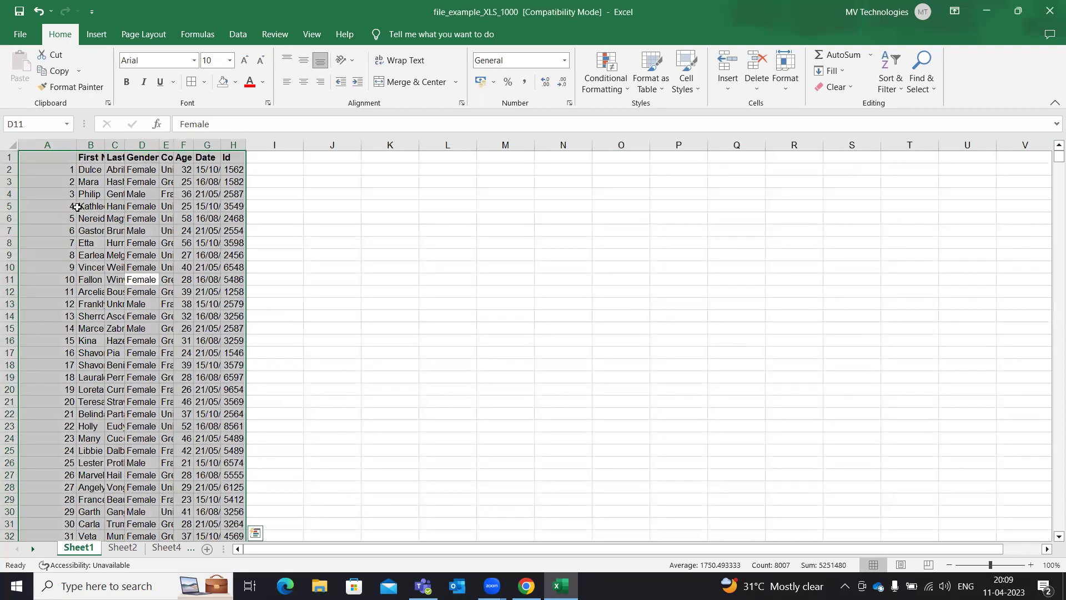
key("alt")
key("h")
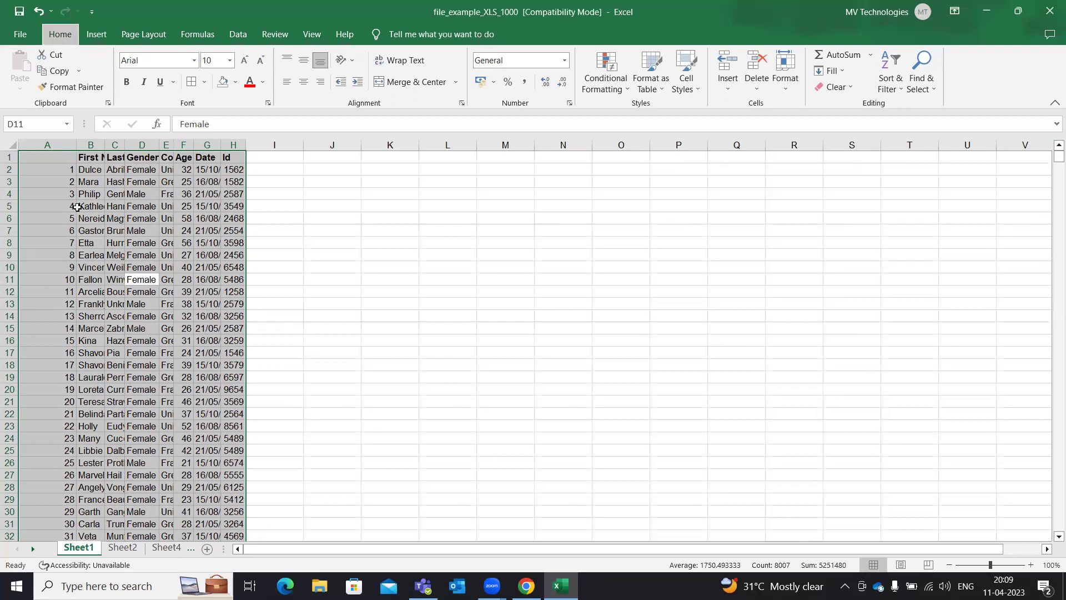
key("o")
key("i")
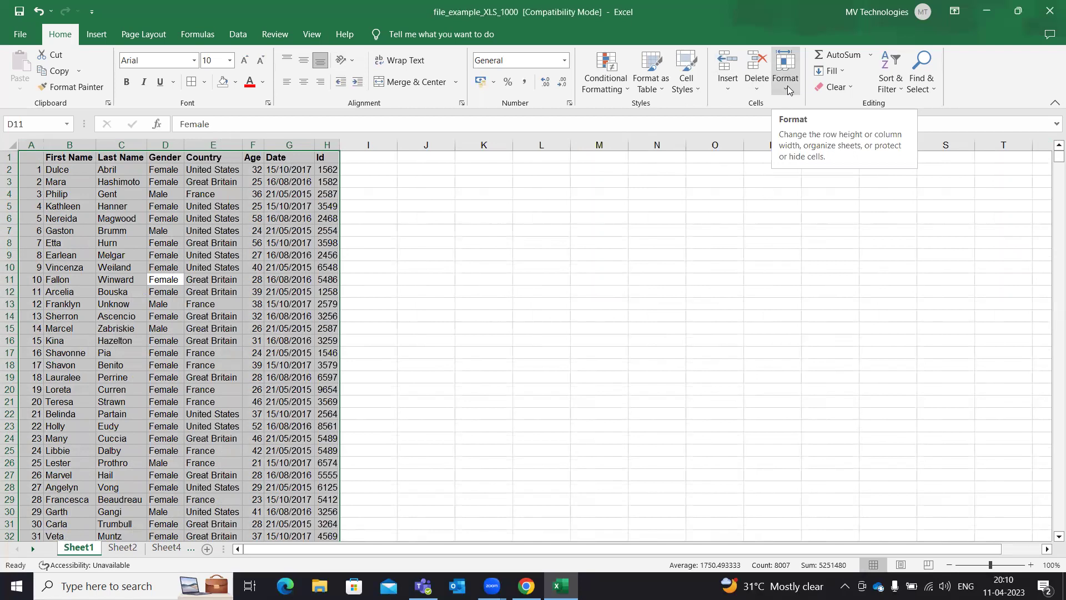
left_click(488, 328)
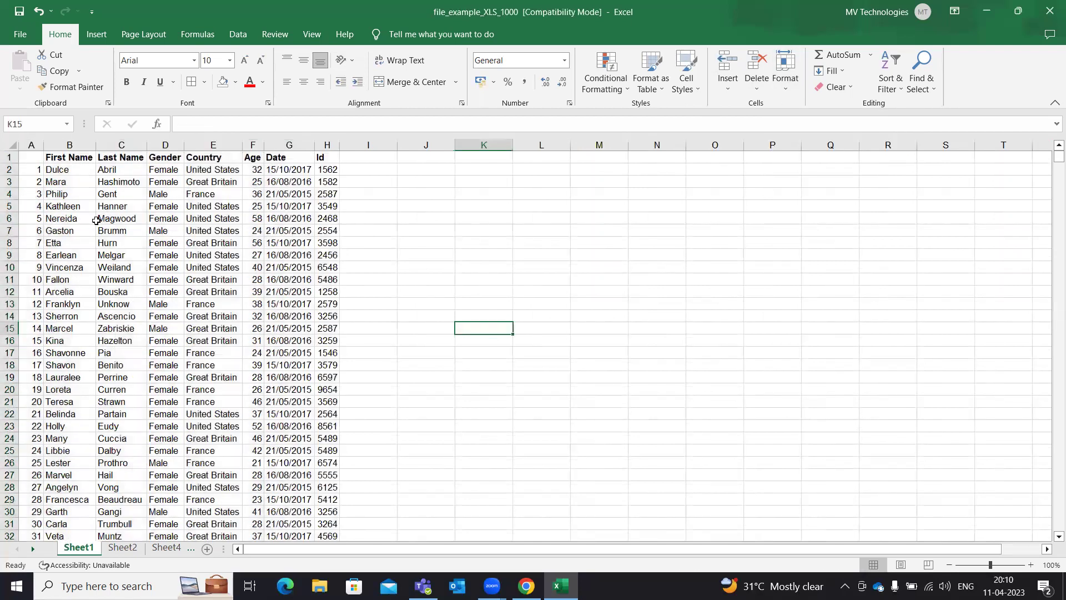
key("ctrl+z")
Select cells C4 and B2, whole rows 2 and 3, then the entire worksheet.
left_click(111, 195)
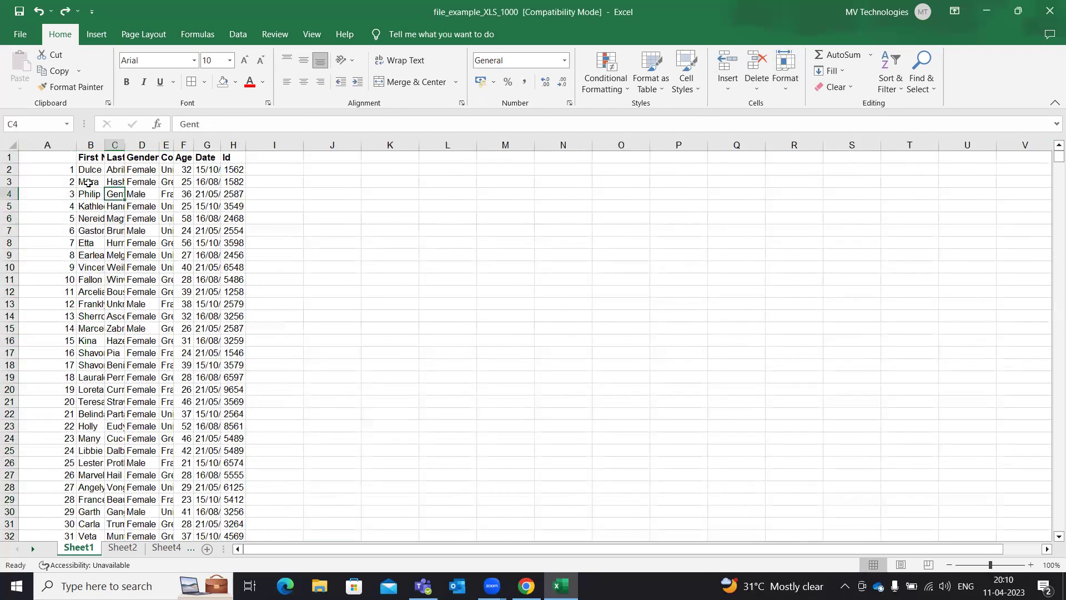
left_click(92, 171)
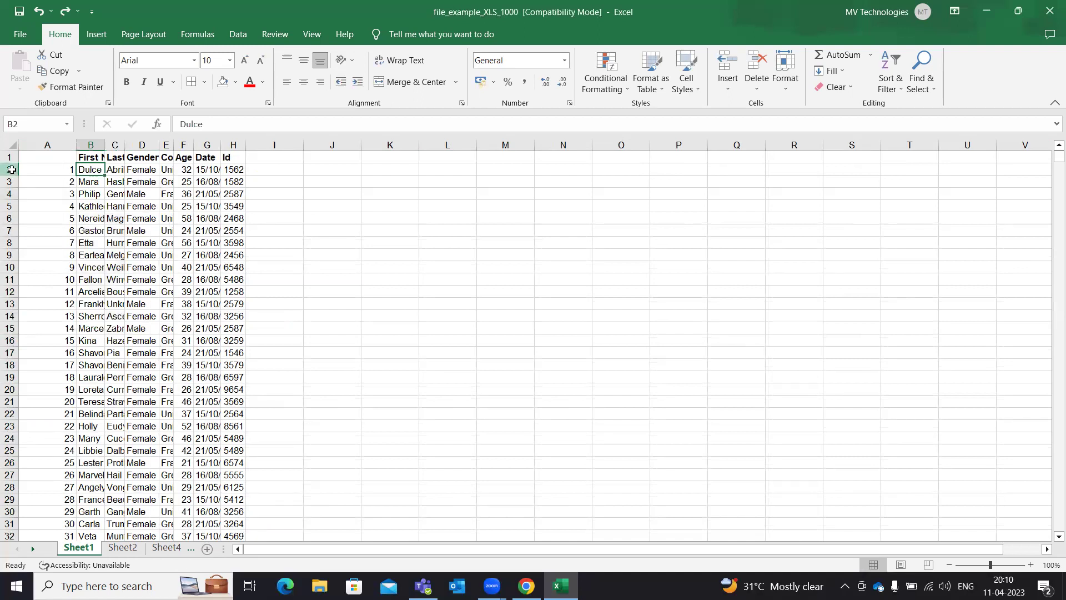
left_click(10, 169)
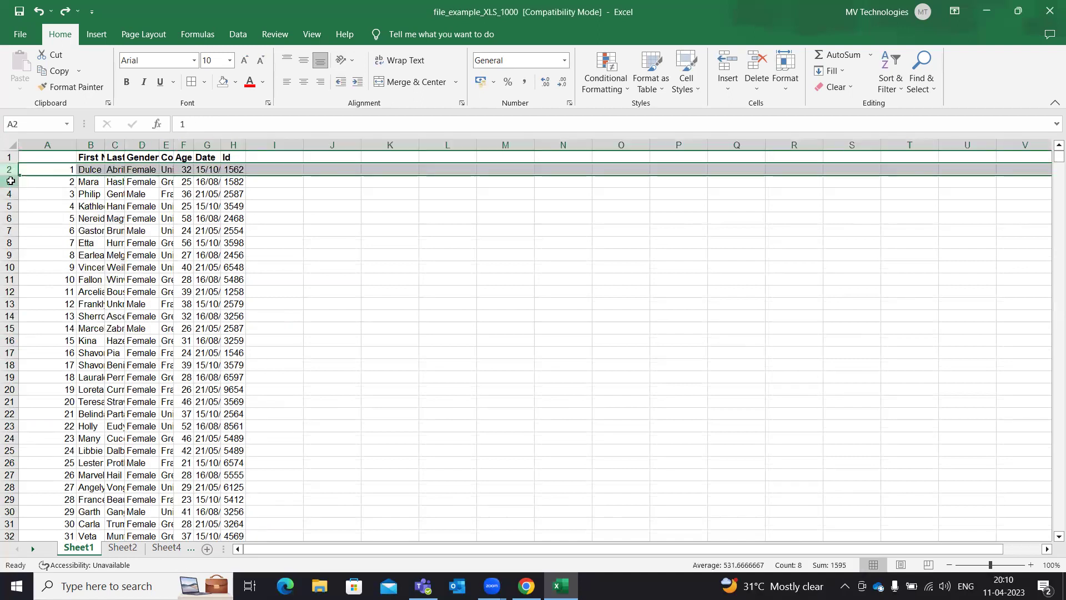
left_click(10, 182)
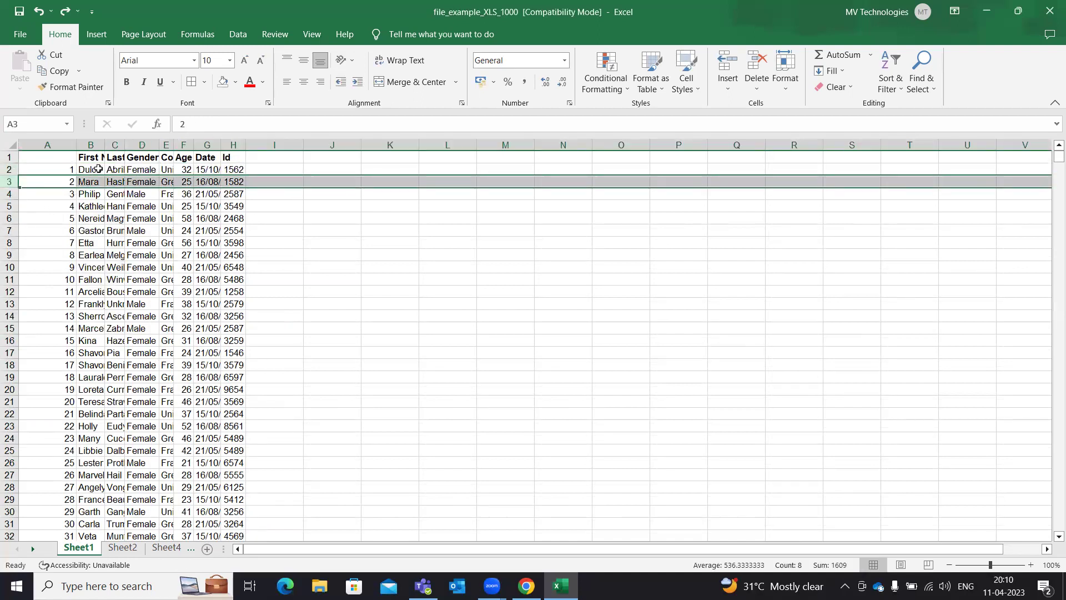
left_click(11, 145)
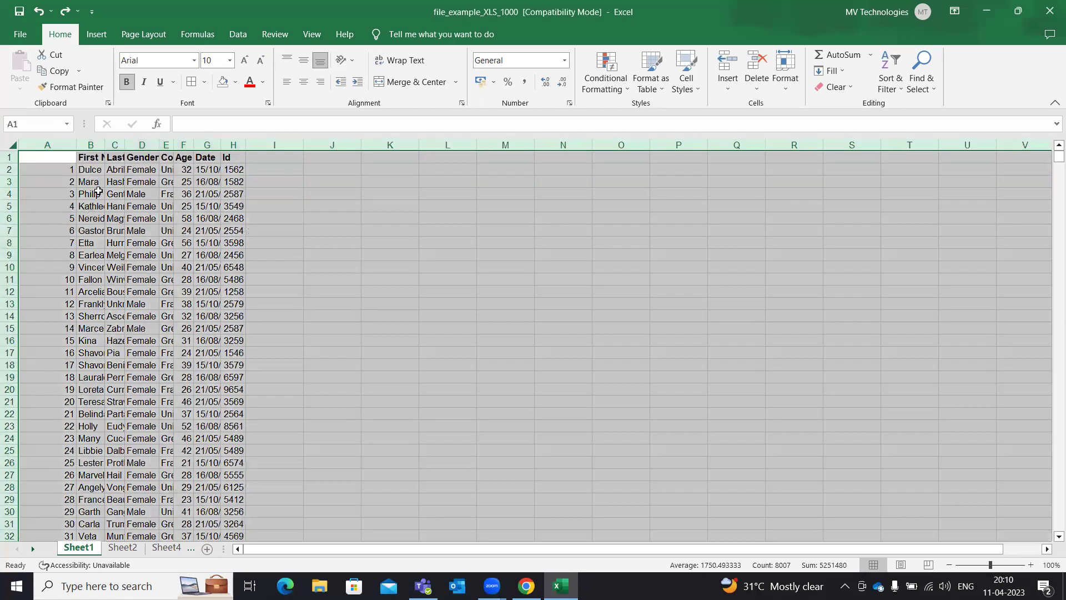
Autofit every column with Alt+H, O, I, then undo it with Ctrl+Z.
key("alt+h")
key("o")
key("i")
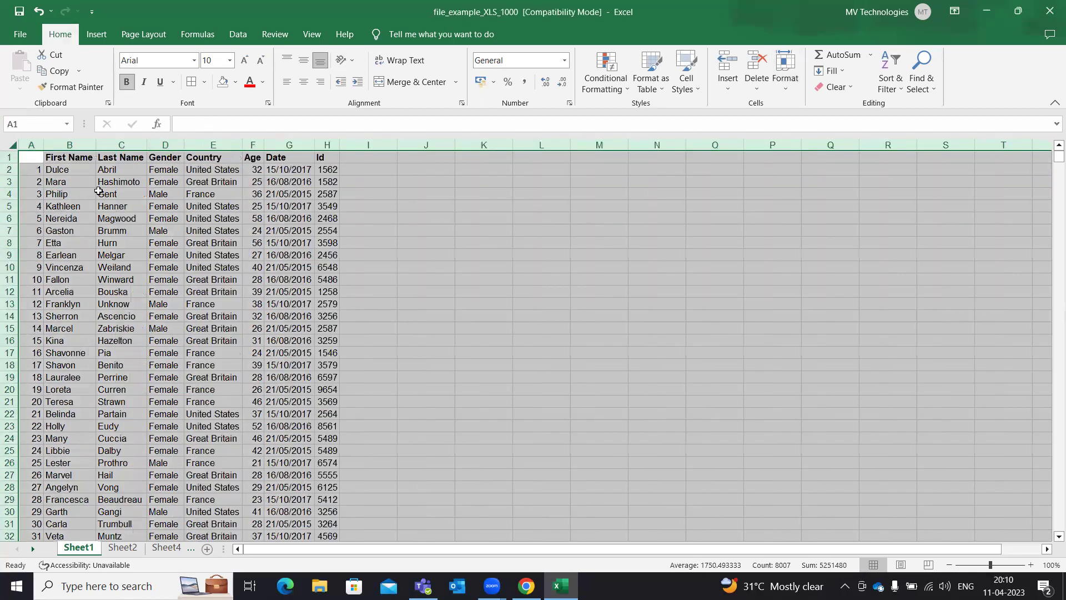
left_click(303, 389)
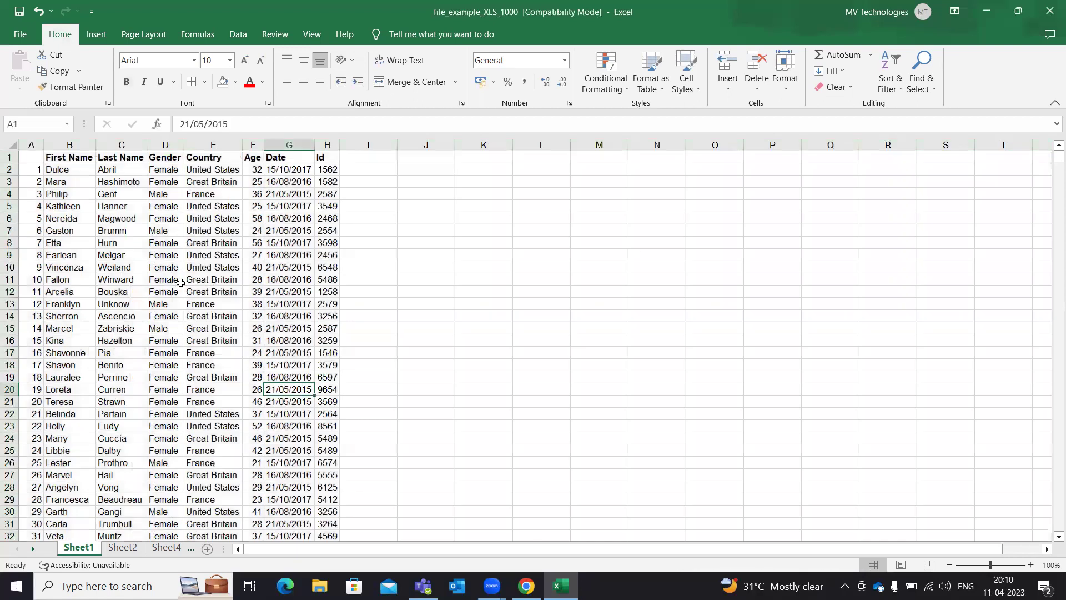
key("ctrl+z")
Select the whole data region with Ctrl+A from cells D12 and D13.
left_click(180, 283)
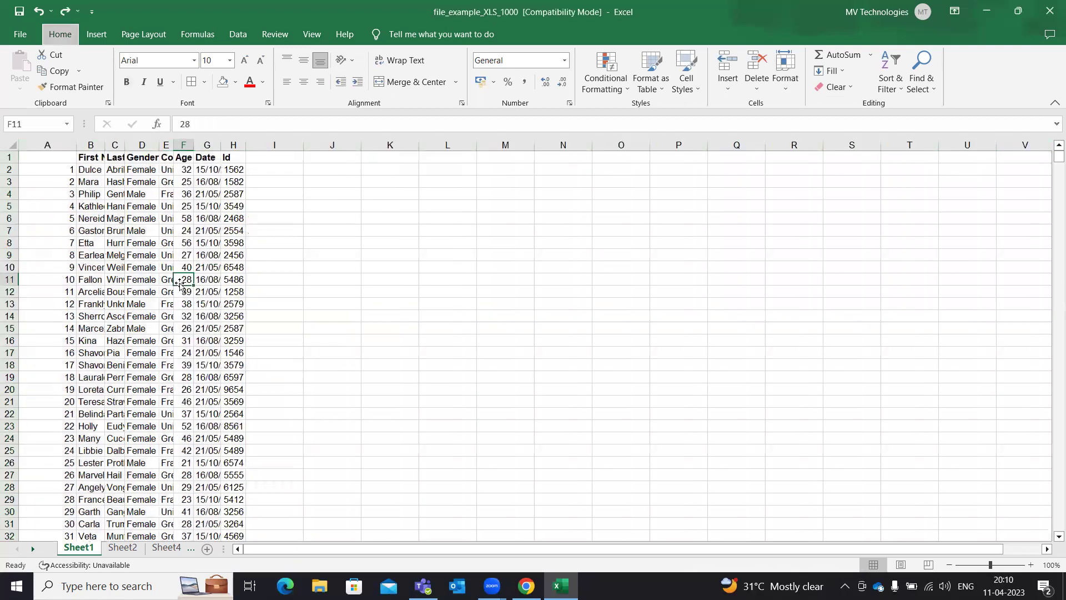
left_click(149, 296)
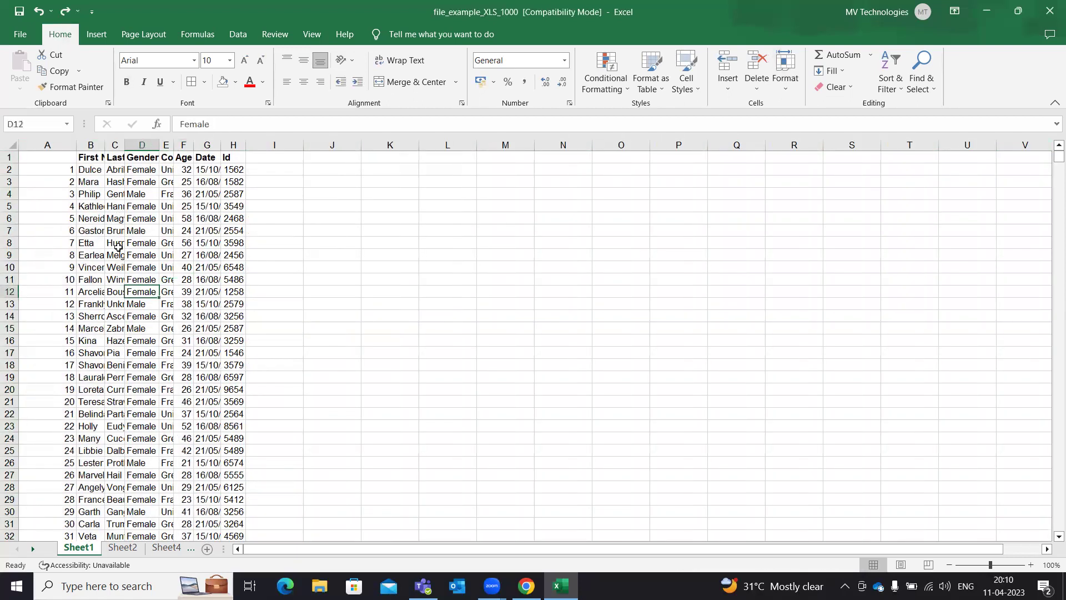
key("ctrl+a")
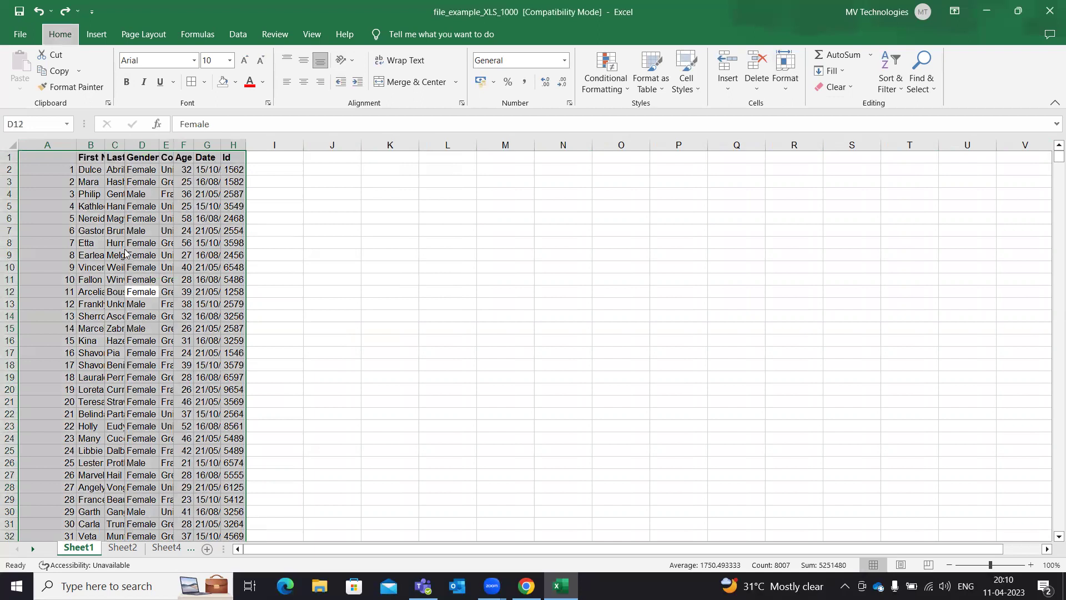
left_click(150, 303)
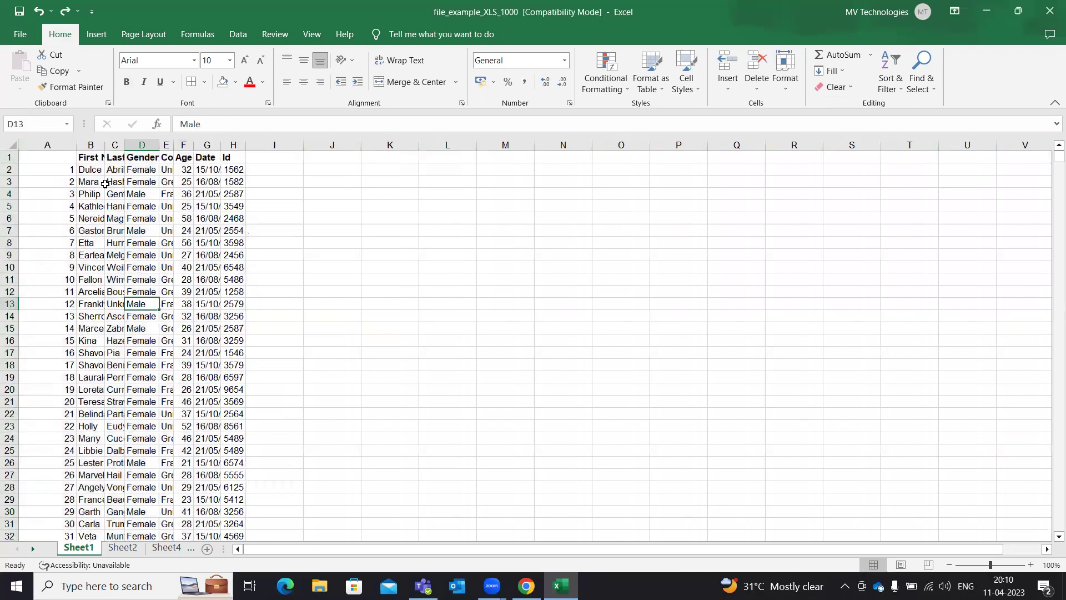
key("ctrl+a")
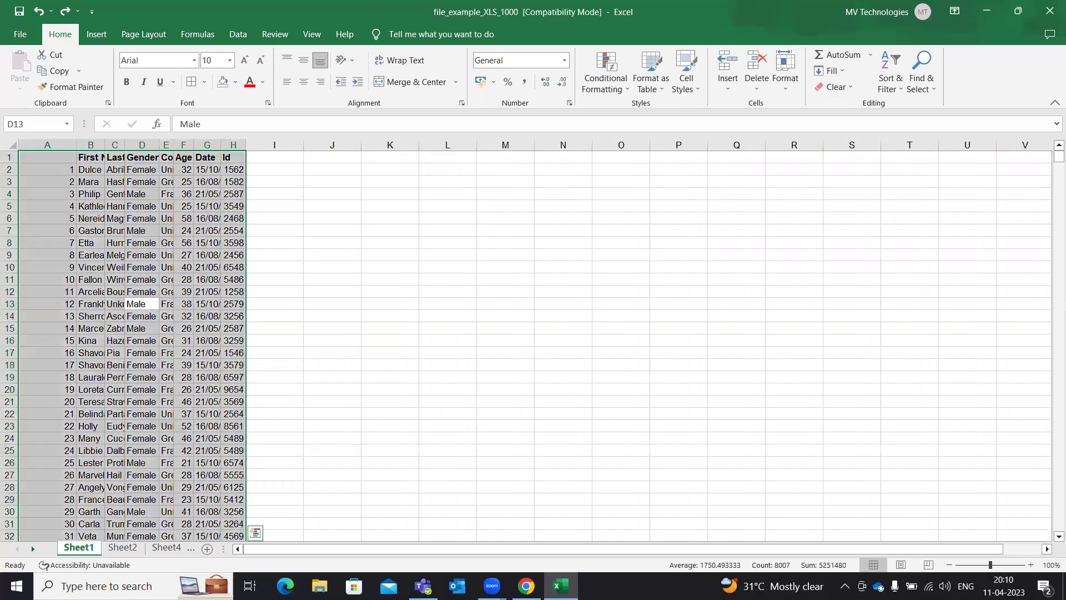
Copy the shortcut notes F5:G18 from Sheet4 and paste them into Sheet1 at O9.
left_click(167, 547)
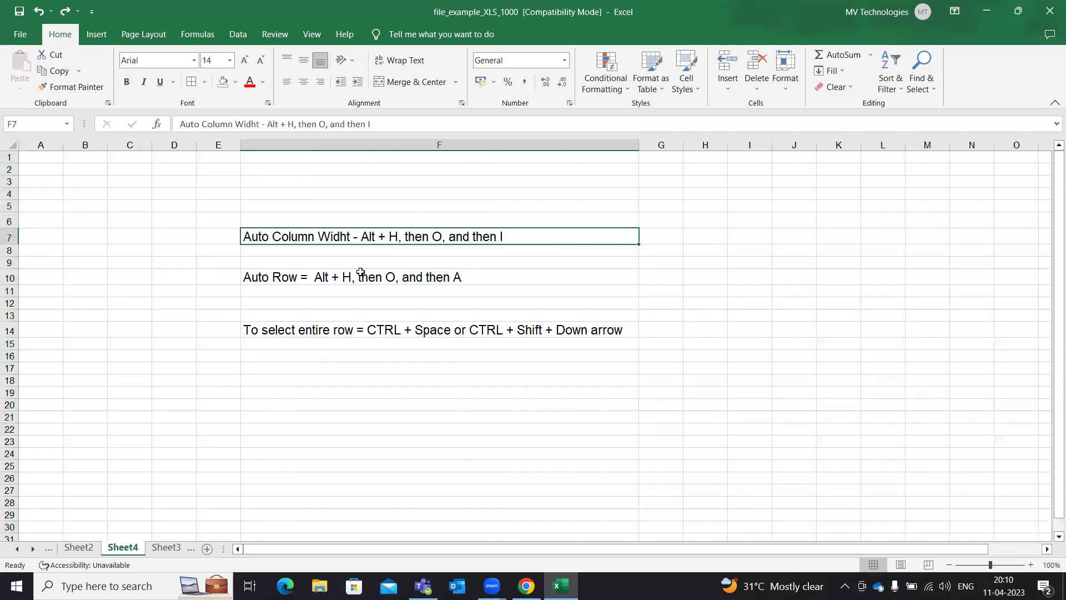
left_click(333, 183)
left_click_drag(316, 206, 641, 381)
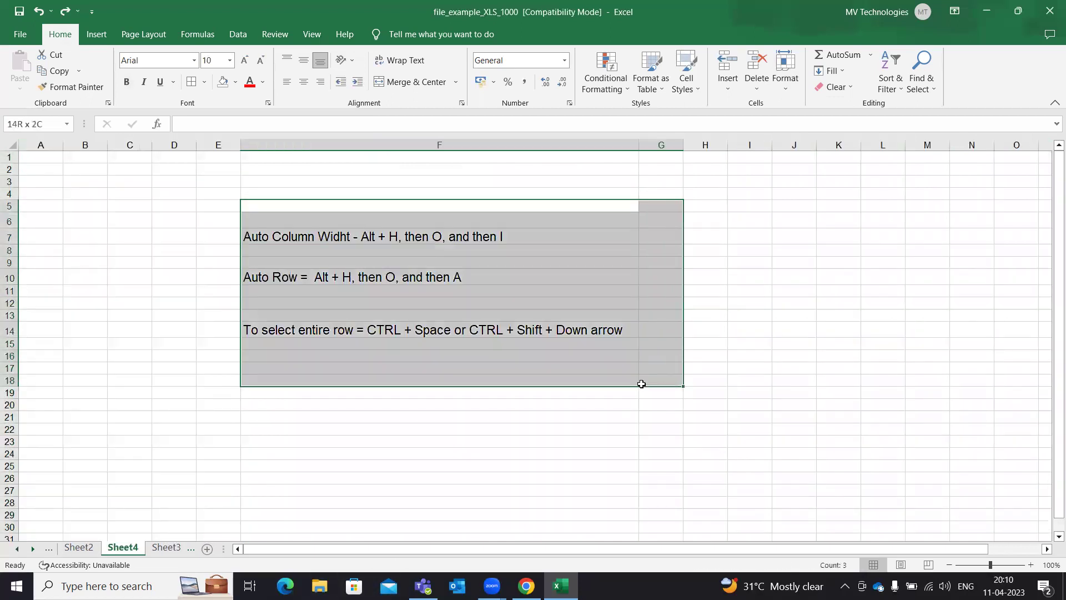
key("ctrl+c")
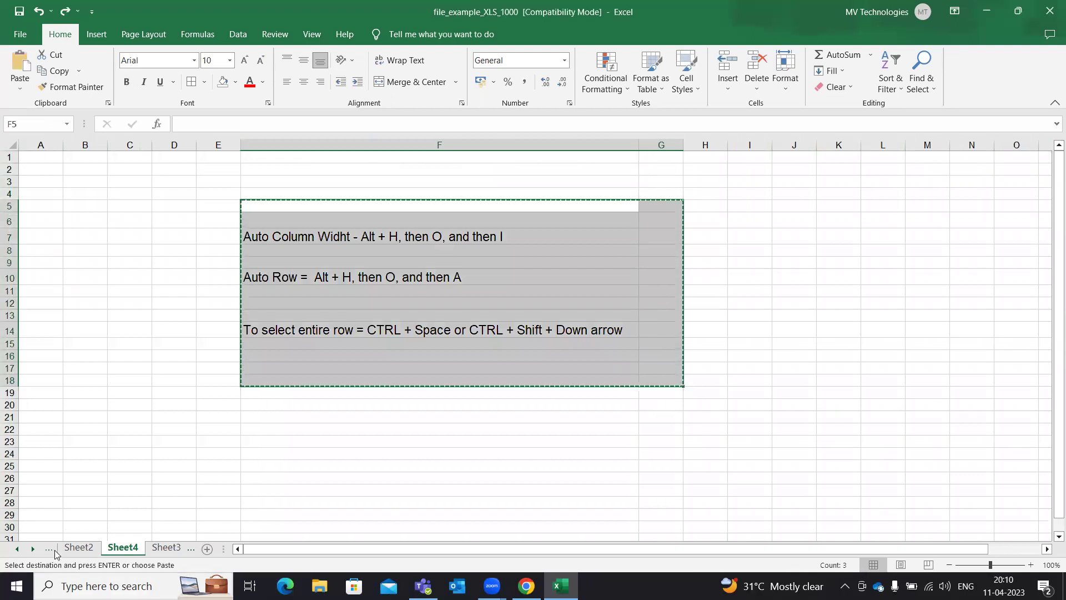
left_click(55, 549)
left_click(617, 255)
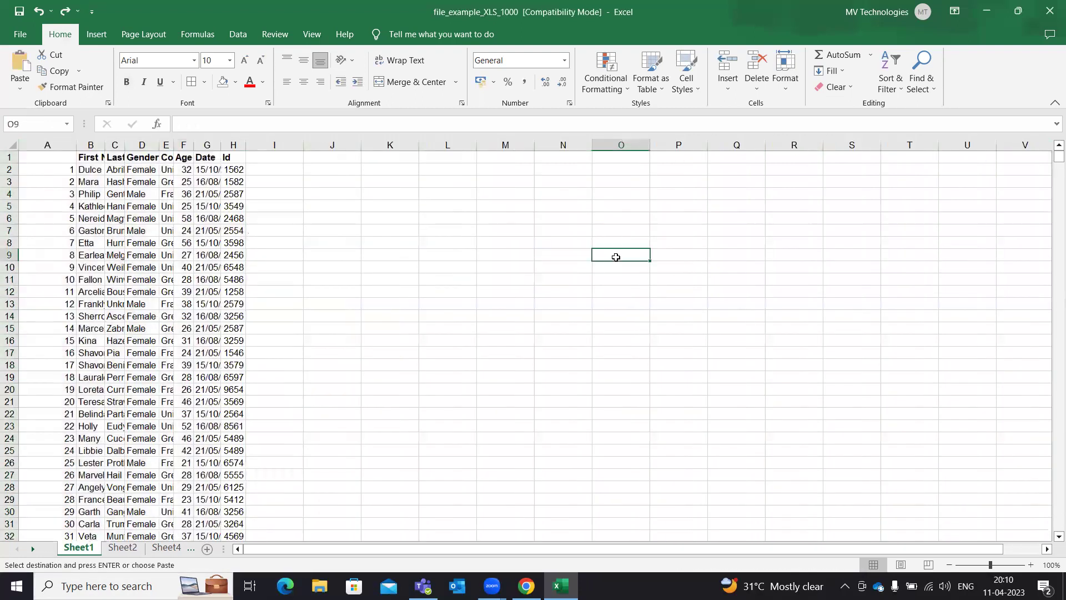
key("Return")
AutoFit column O to its longest shortcut note with Alt+H, O, I.
left_click(724, 328)
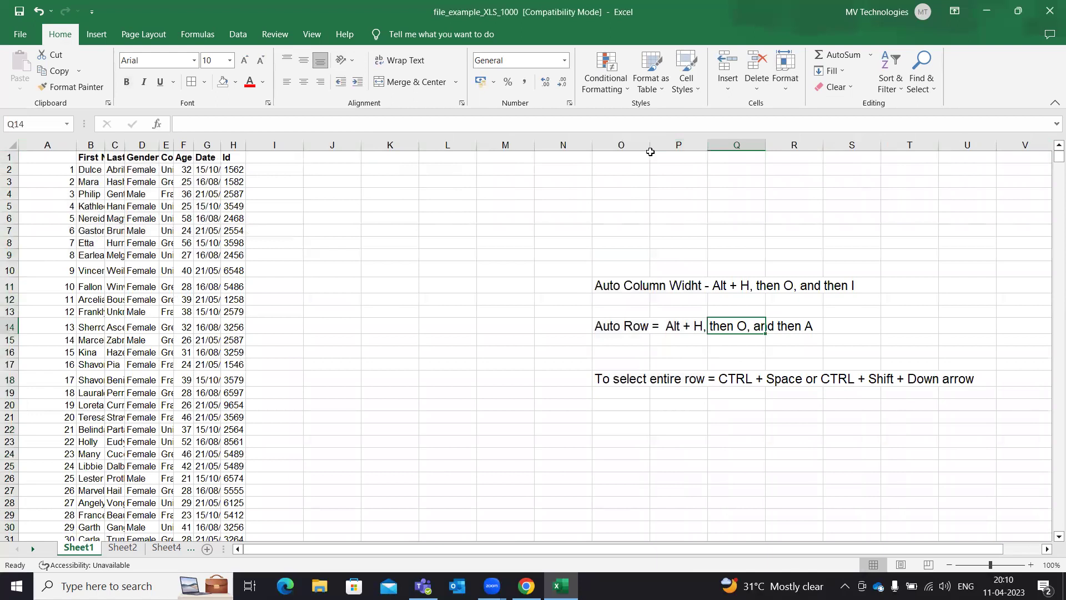
left_click_drag(610, 265, 855, 432)
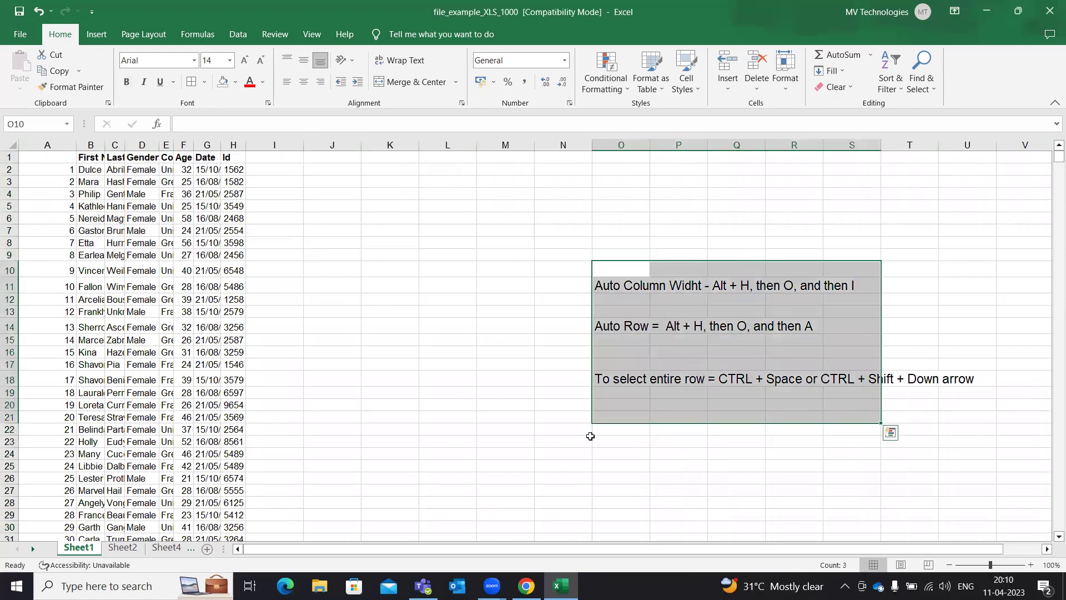
left_click(577, 452)
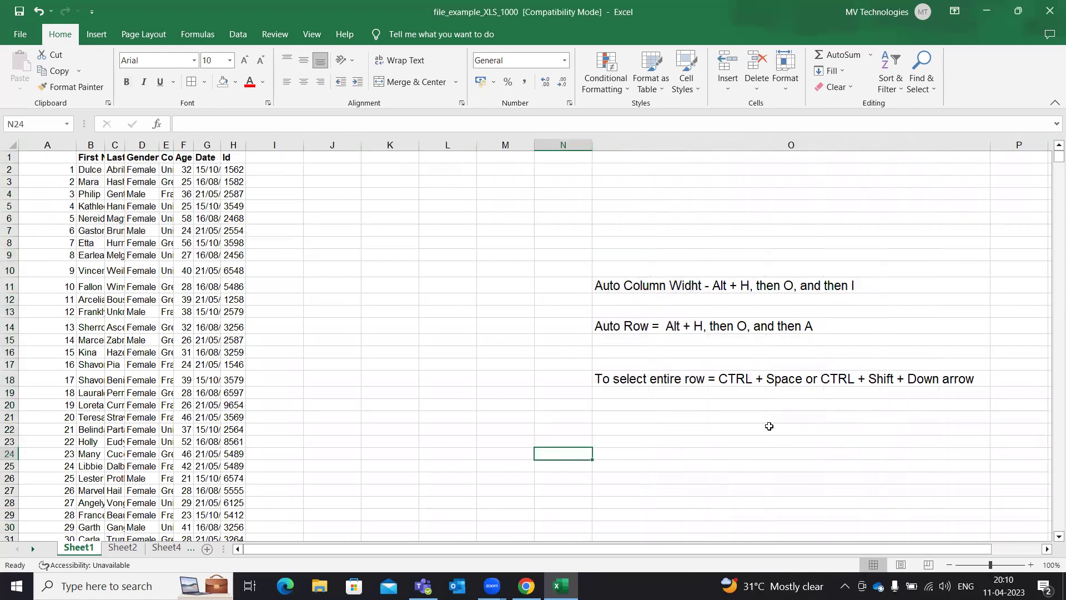
left_click(616, 429)
key("alt+h")
key("o")
key("i")
Select part of the data table, then jump to the top of the sheet with Ctrl+Up.
left_click(115, 286)
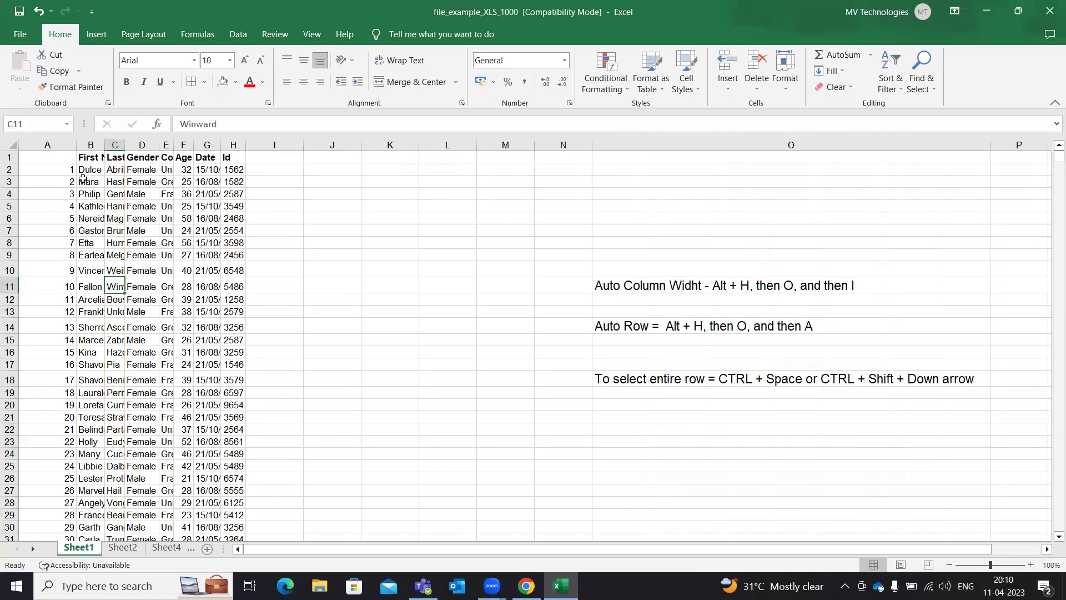
left_click_drag(45, 159, 311, 508)
left_click(207, 313)
left_click(53, 182)
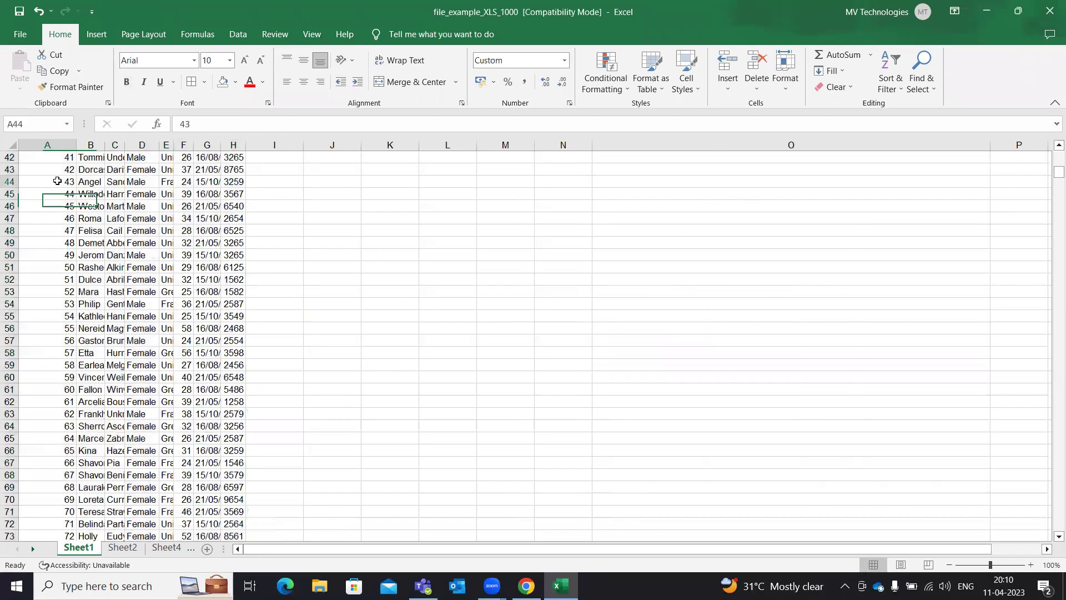
key("ctrl+Up")
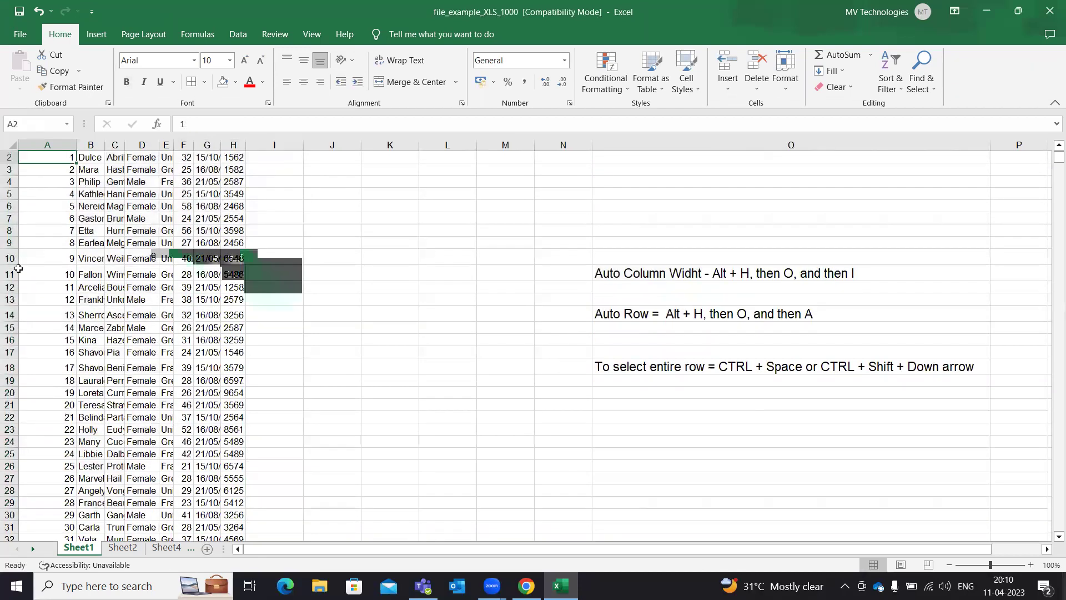
Drag the value 1 from A2 up into A1, then back down to A2.
left_click_drag(61, 163, 24, 159)
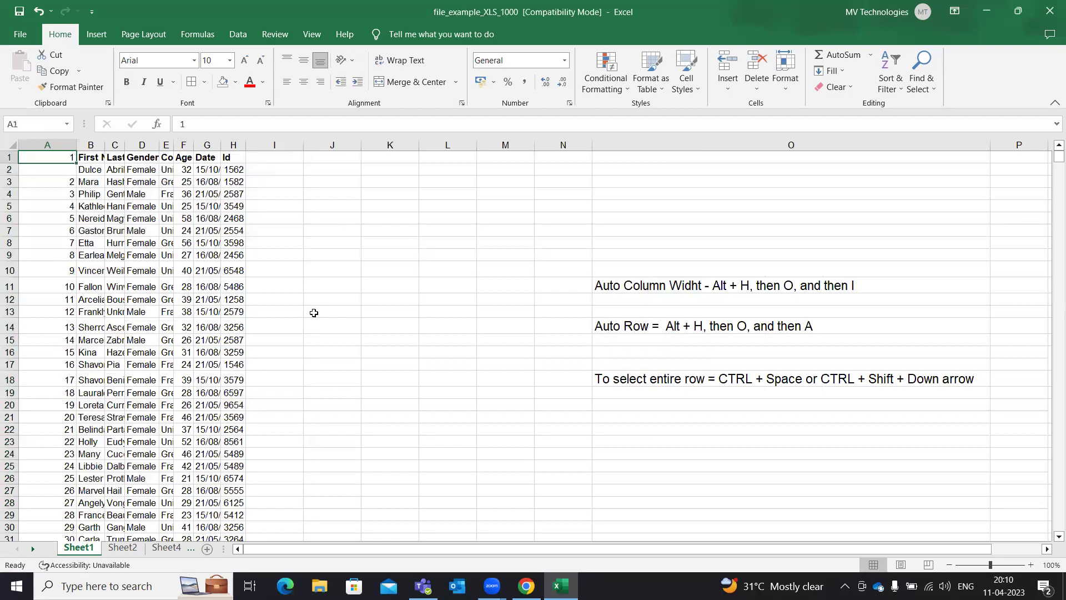
left_click(312, 310)
left_click(70, 157)
left_click_drag(68, 163, 65, 170)
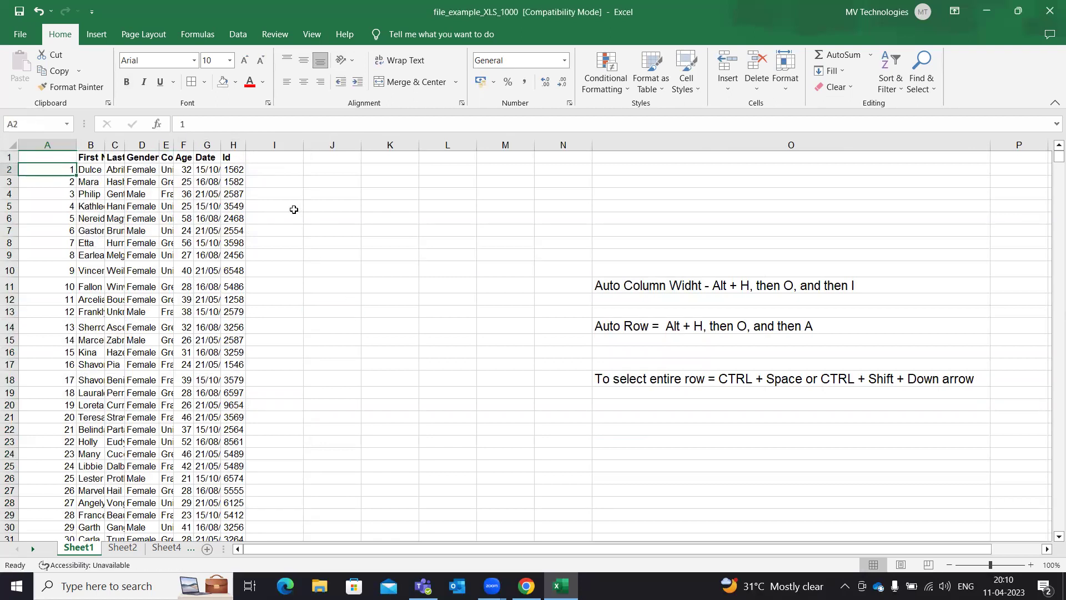
left_click(278, 205)
Select the whole sheet with Ctrl+A, then the three notes in column O, then cell A1.
key("ctrl+a")
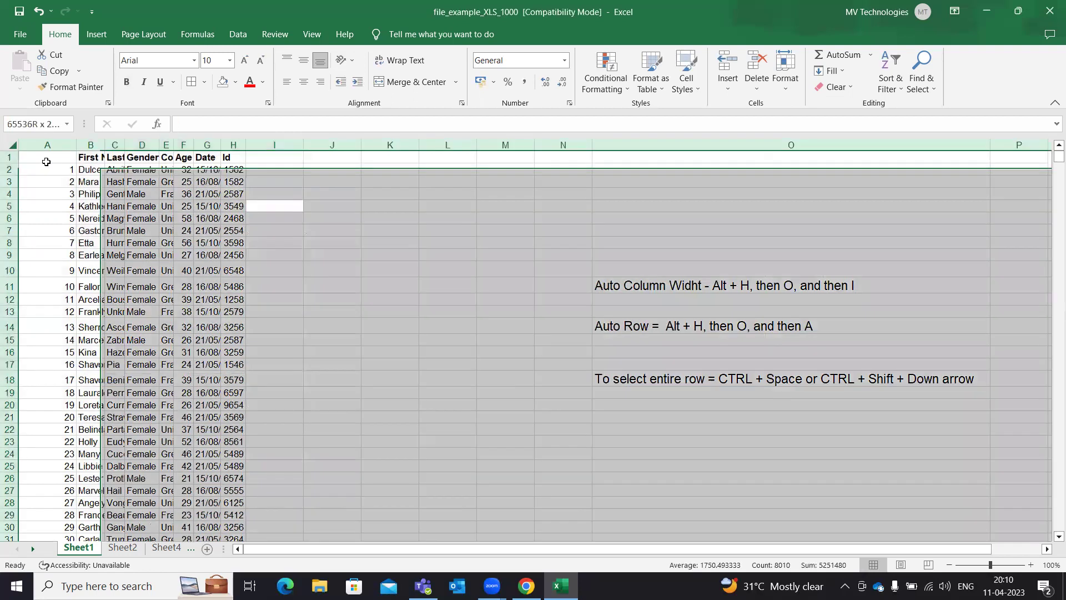
left_click(725, 378)
left_click_drag(606, 278, 906, 419)
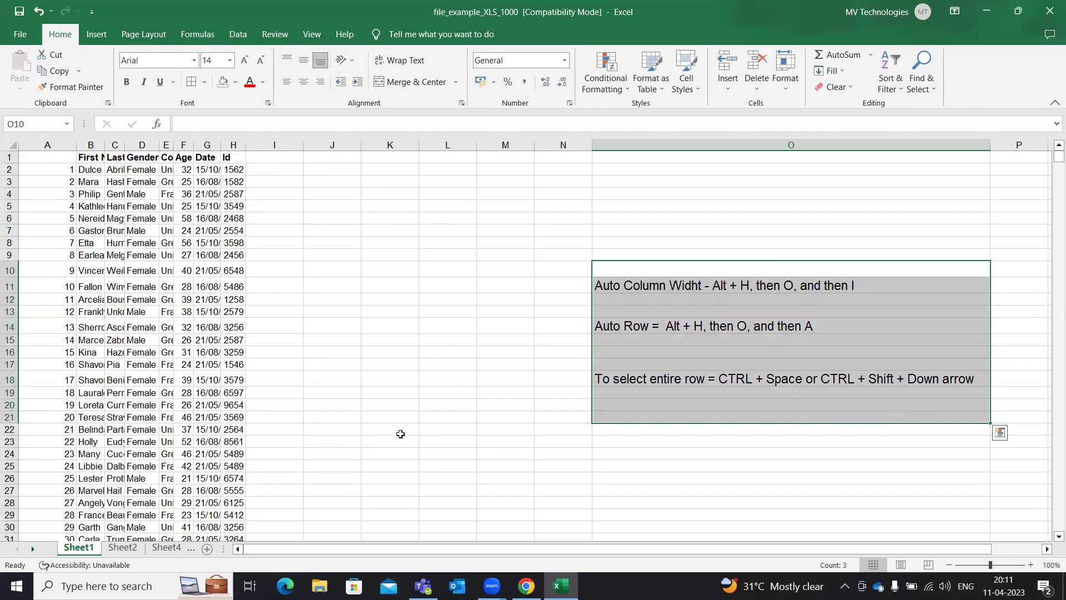
left_click(395, 431)
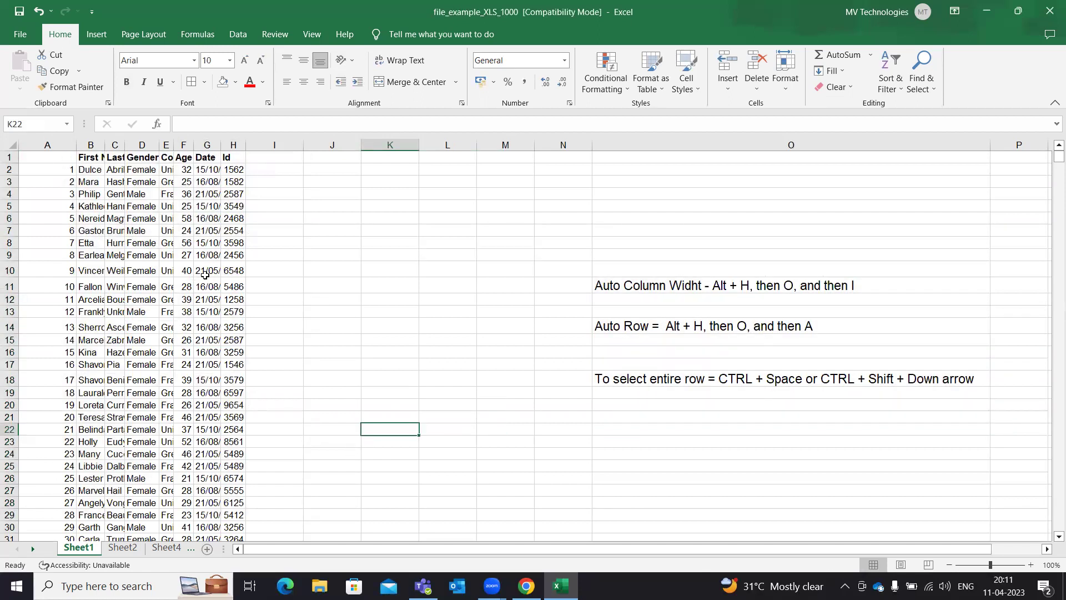
left_click(281, 291)
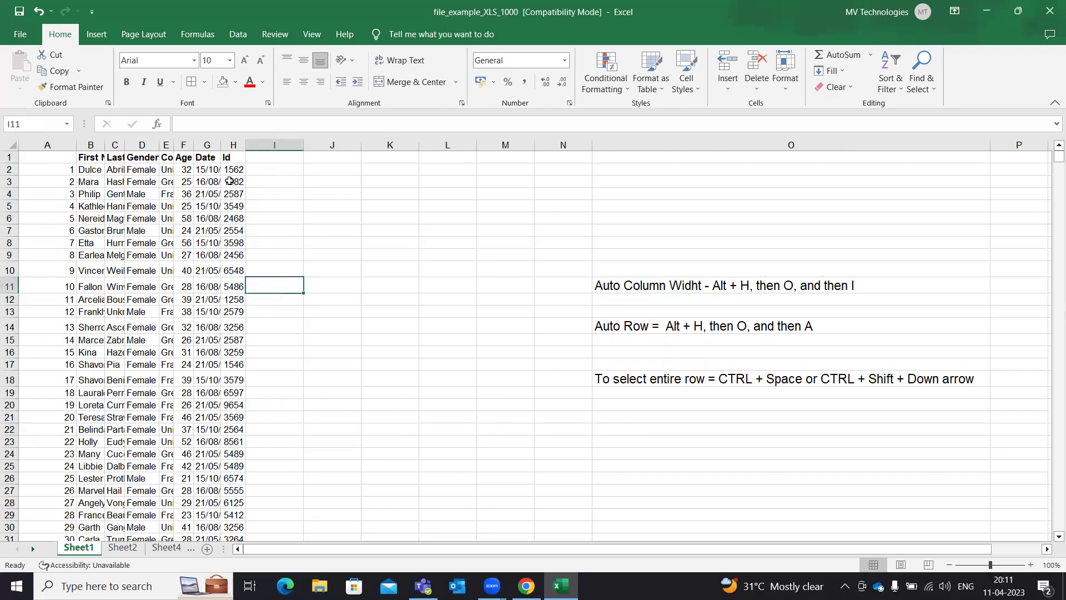
left_click(42, 157)
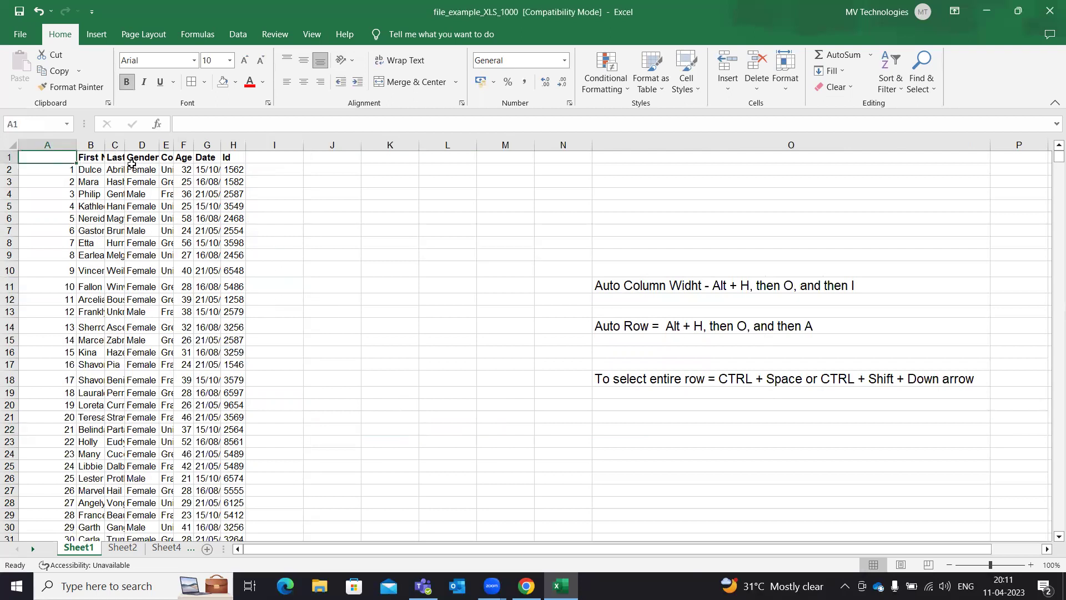
Select columns A to H, then the header row extended through all data rows with Ctrl+Shift+Down.
left_click(70, 145)
left_click_drag(50, 144, 225, 148)
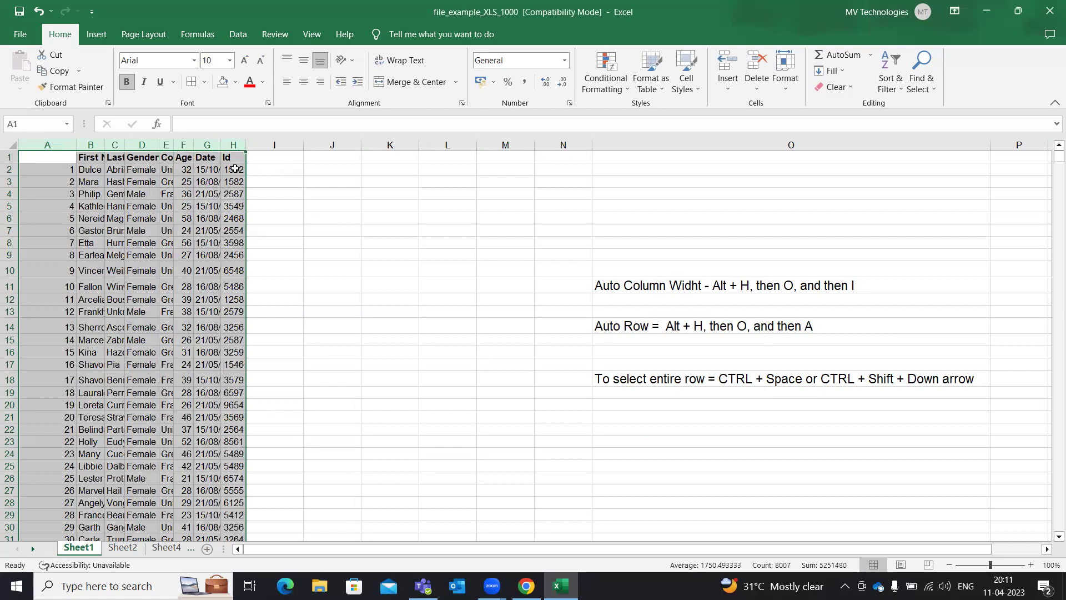
left_click(294, 218)
left_click_drag(66, 155, 225, 159)
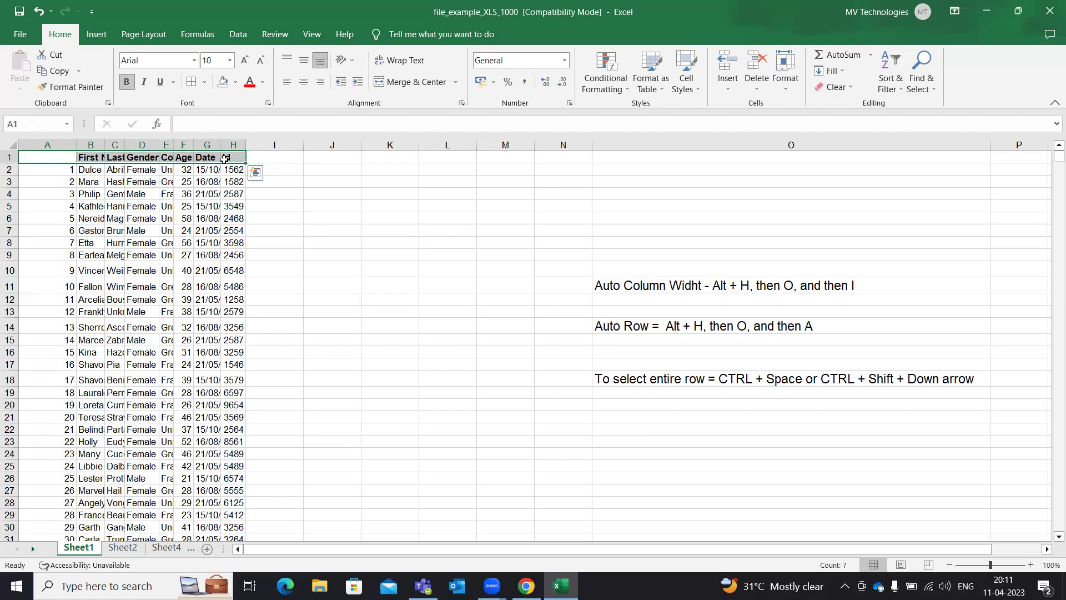
key("ctrl+shift+Down")
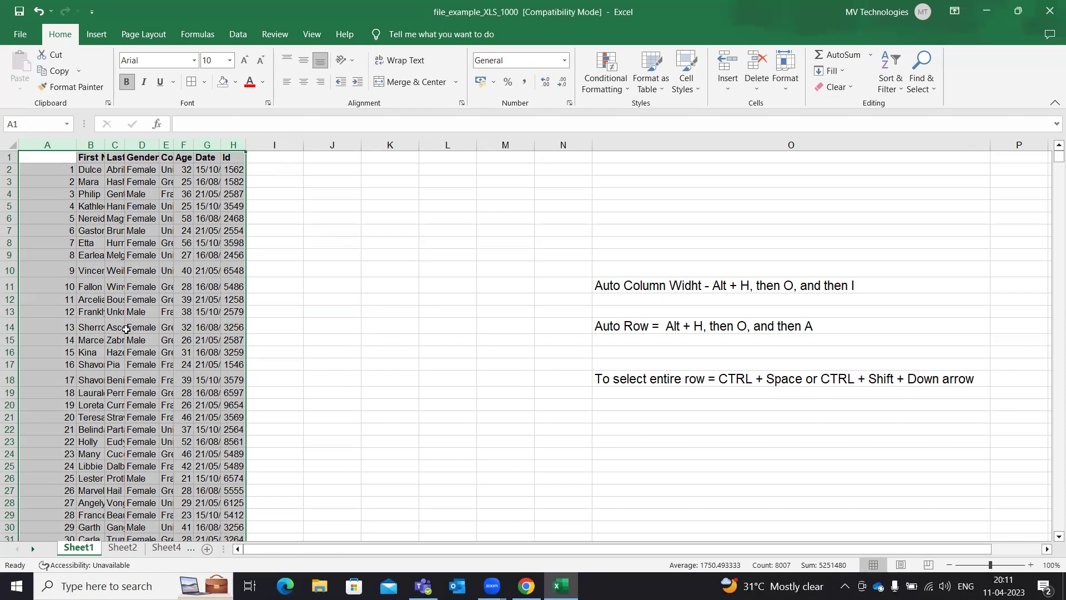
left_click(314, 267)
AutoFit columns A through H with Alt+H, O, I so every value shows in full.
left_click_drag(52, 171, 117, 170)
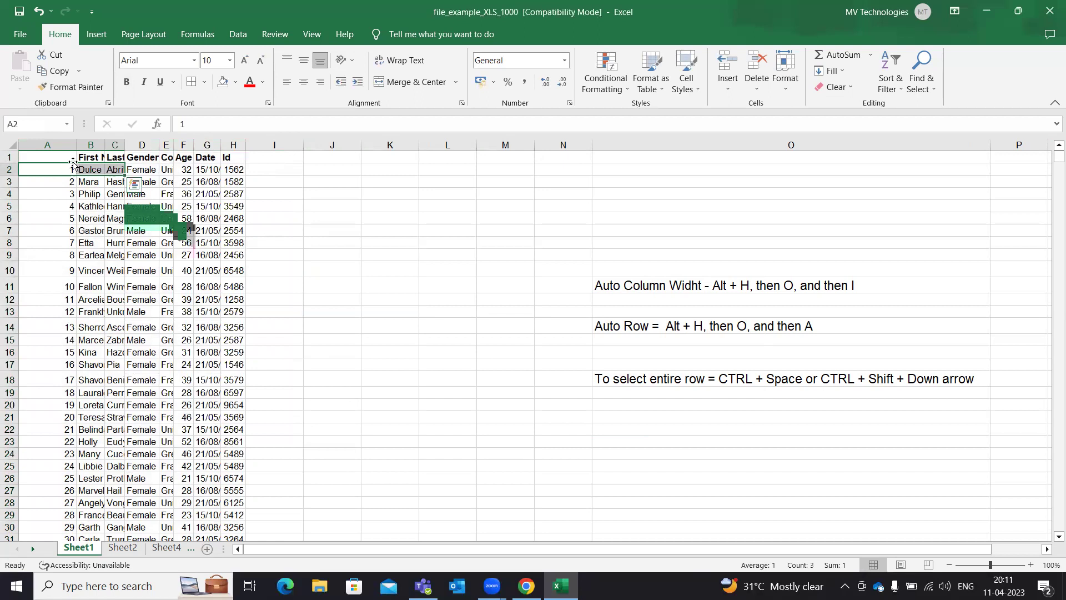
left_click_drag(56, 145, 235, 147)
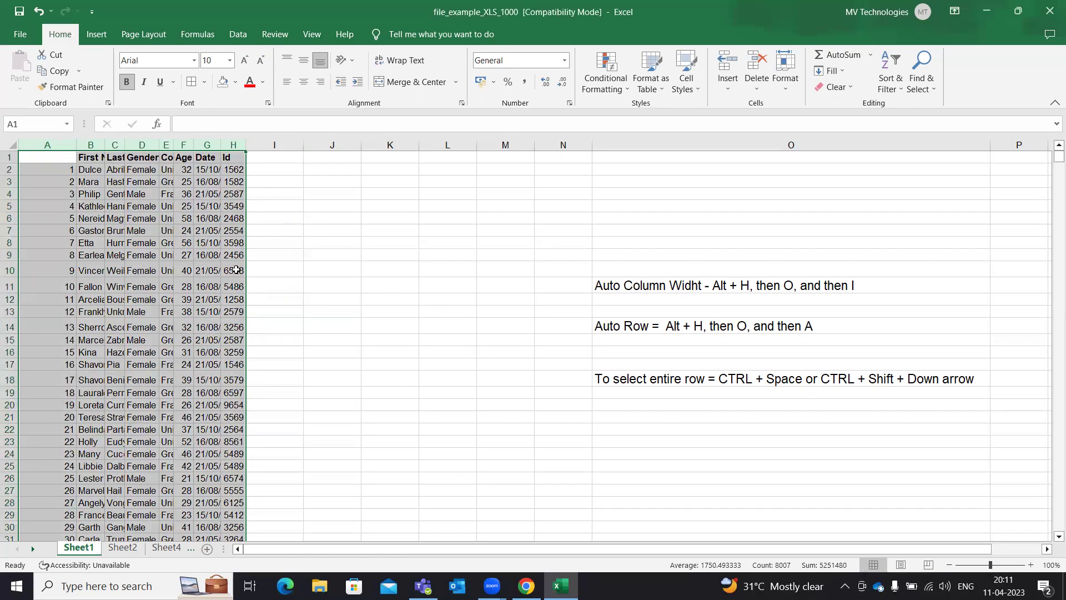
left_click(92, 255)
key("Down")
key("Down")
key("Down")
key("Down")
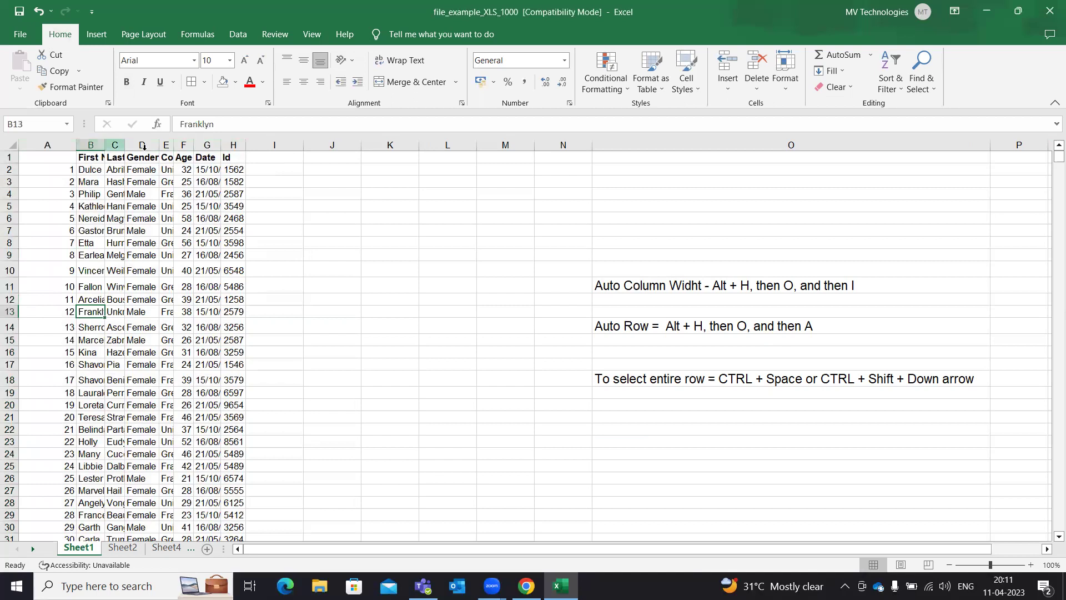
left_click_drag(55, 145, 247, 159)
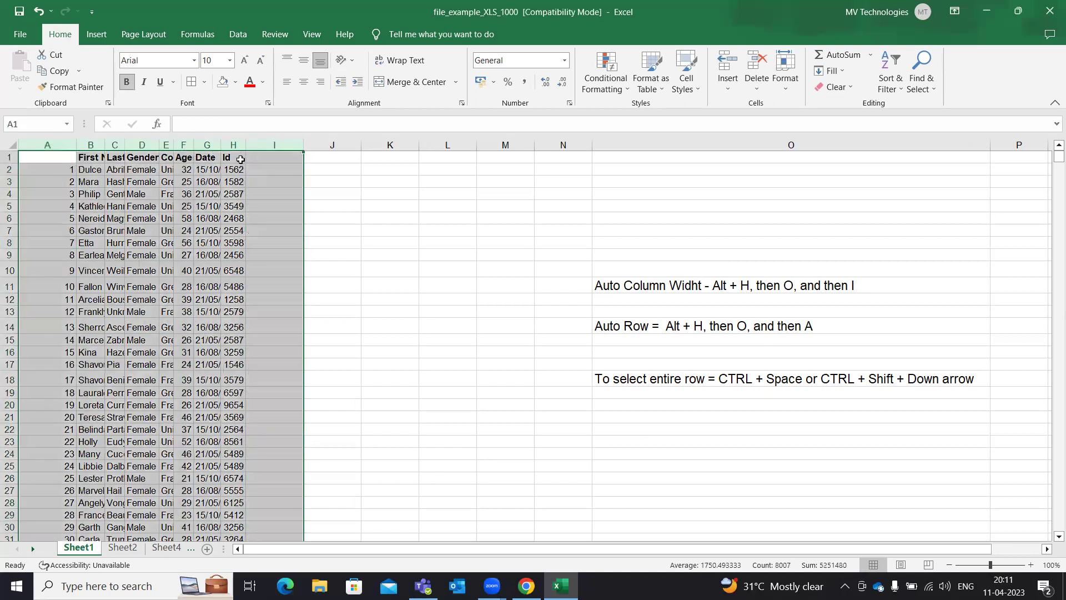
key("alt+h")
key("o")
key("i")
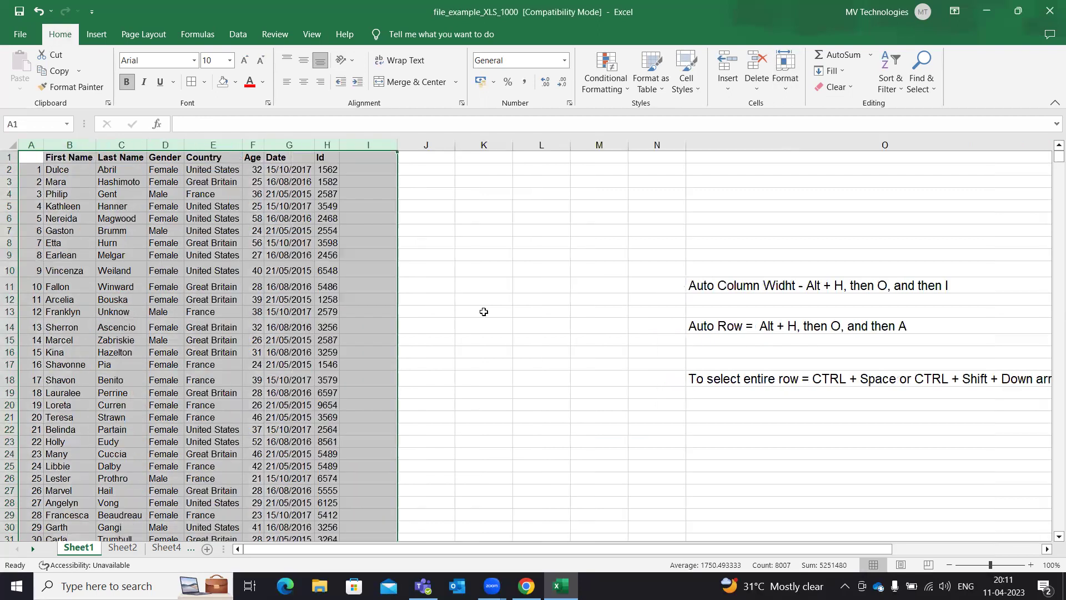
left_click(508, 327)
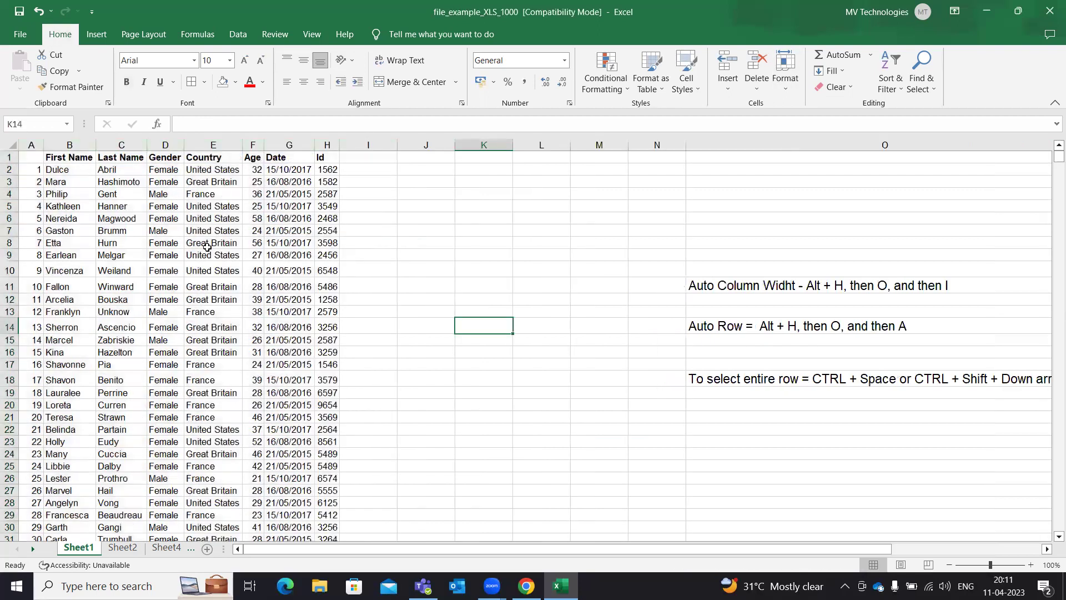
left_click(330, 169)
left_click(382, 240)
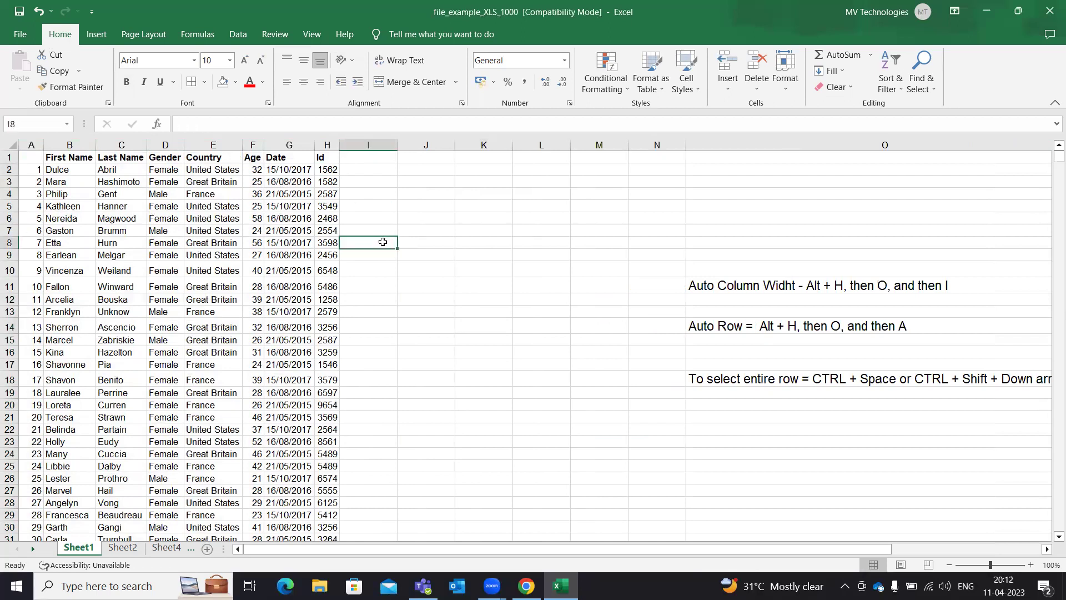
left_click(332, 168)
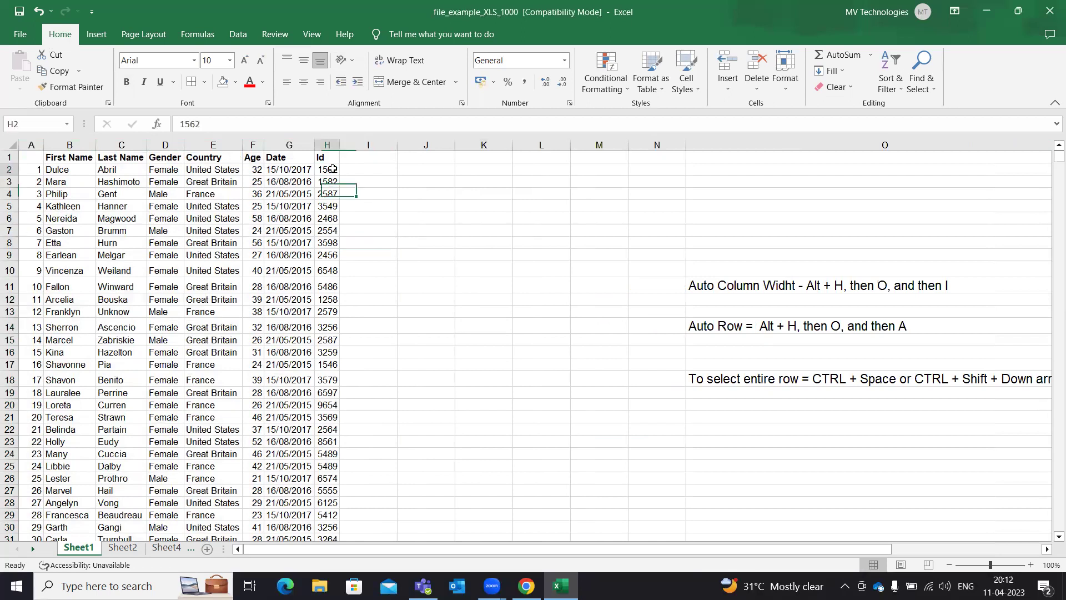
left_click(328, 158)
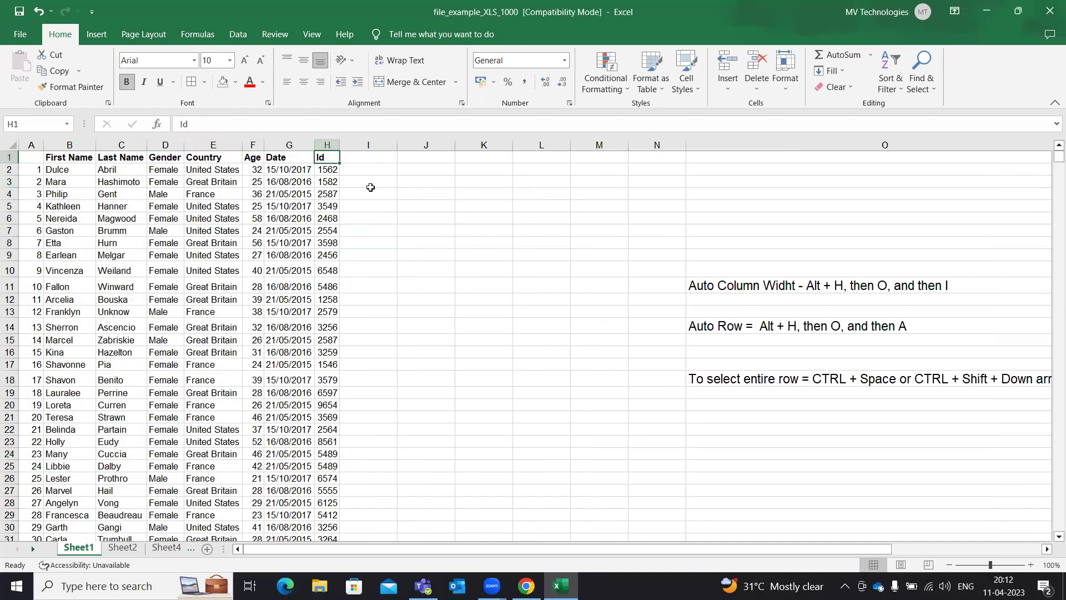
key("ctrl+shift+Down")
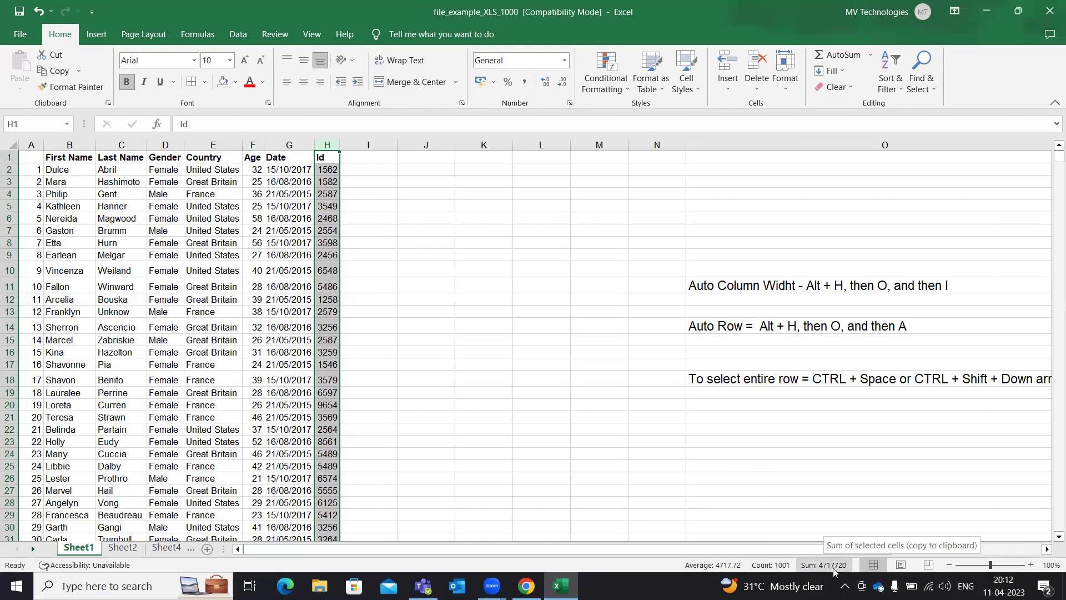
left_click(328, 205)
left_click(327, 171)
left_click(328, 194)
left_click(326, 171)
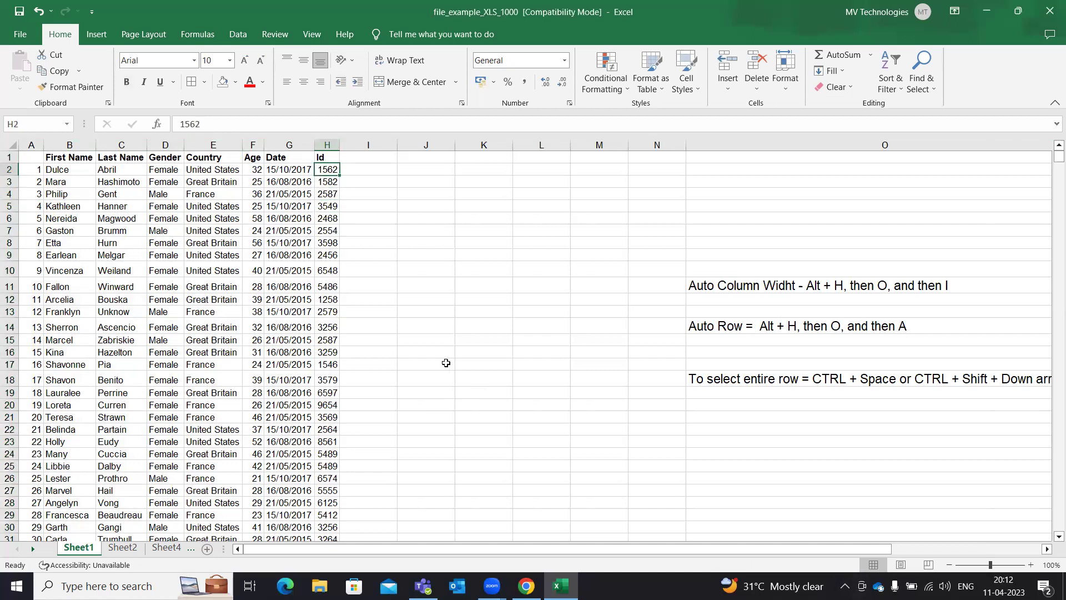
key("ctrl+space")
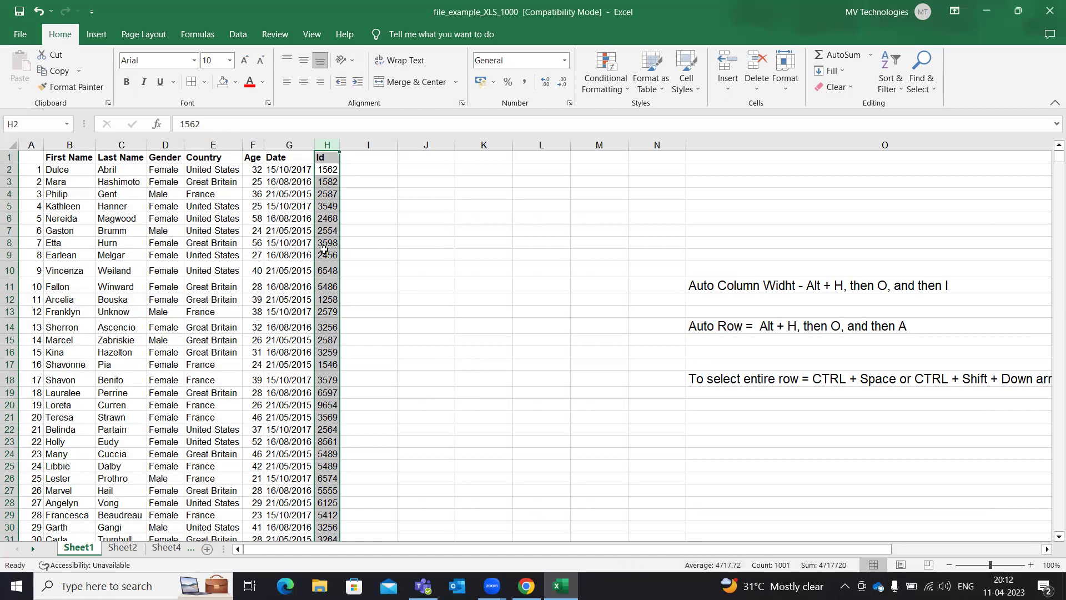
left_click(330, 171)
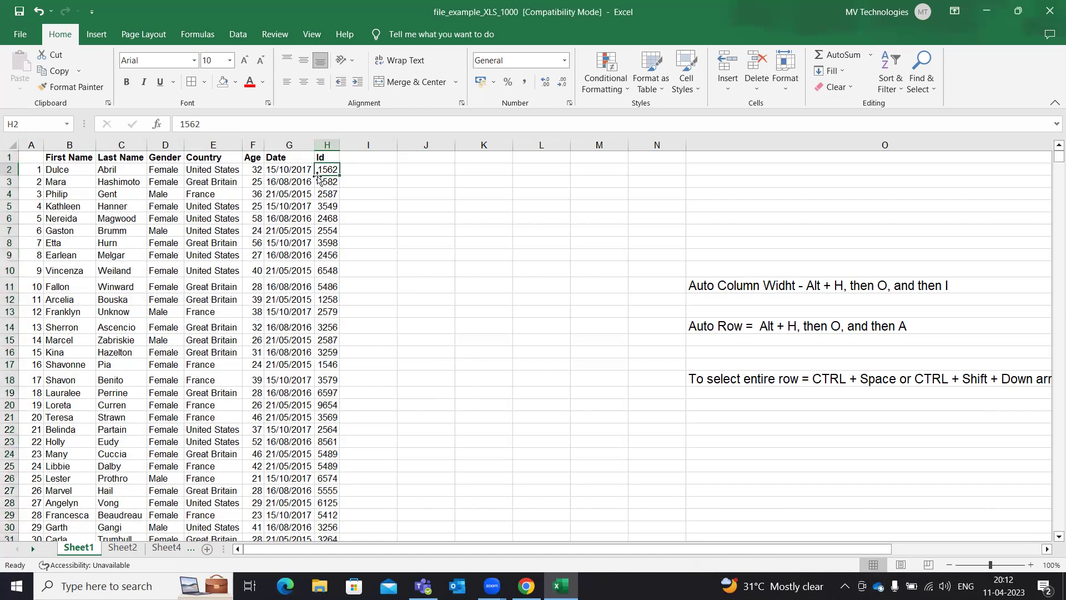
left_click(323, 158)
left_click(322, 168)
key("ctrl+shift+Down")
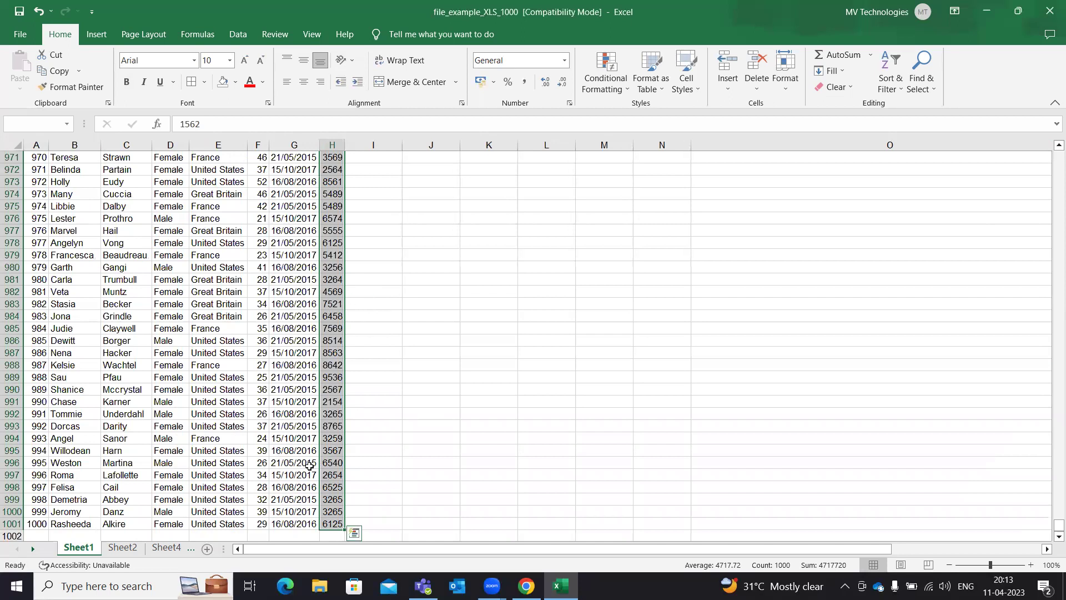
left_click(371, 487)
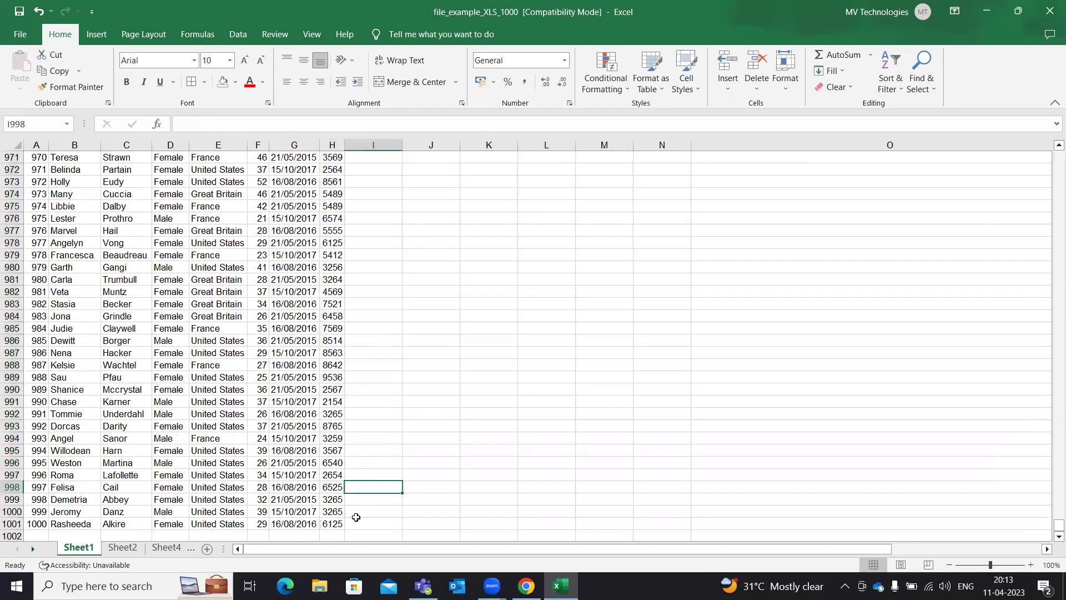
left_click(331, 519)
key("ctrl+Up")
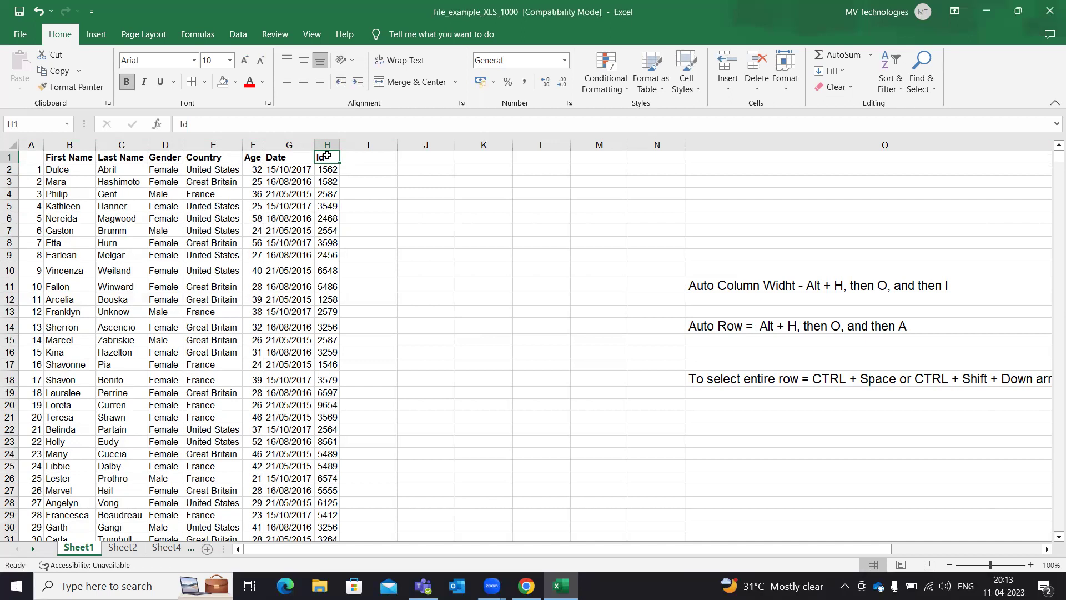
scroll(327, 361, "down", 9)
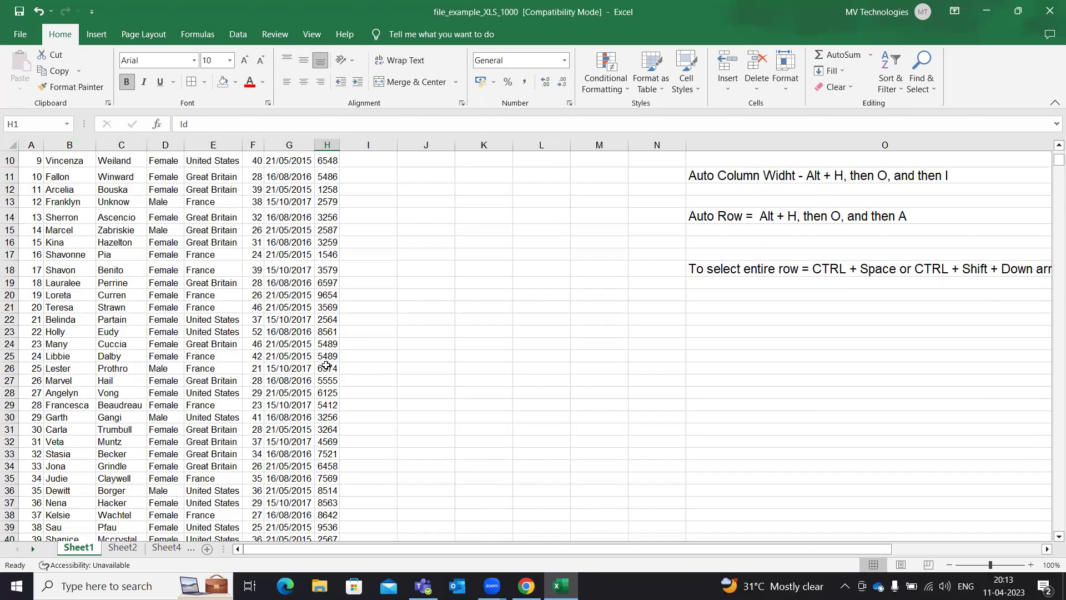
scroll(322, 382, "down", 20)
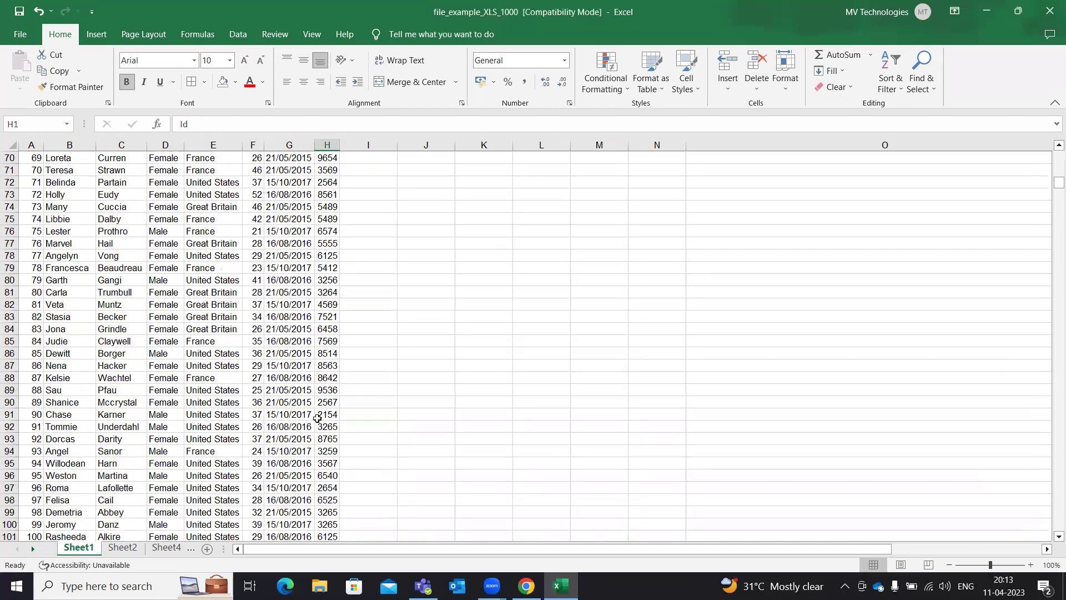
scroll(317, 422, "down", 20)
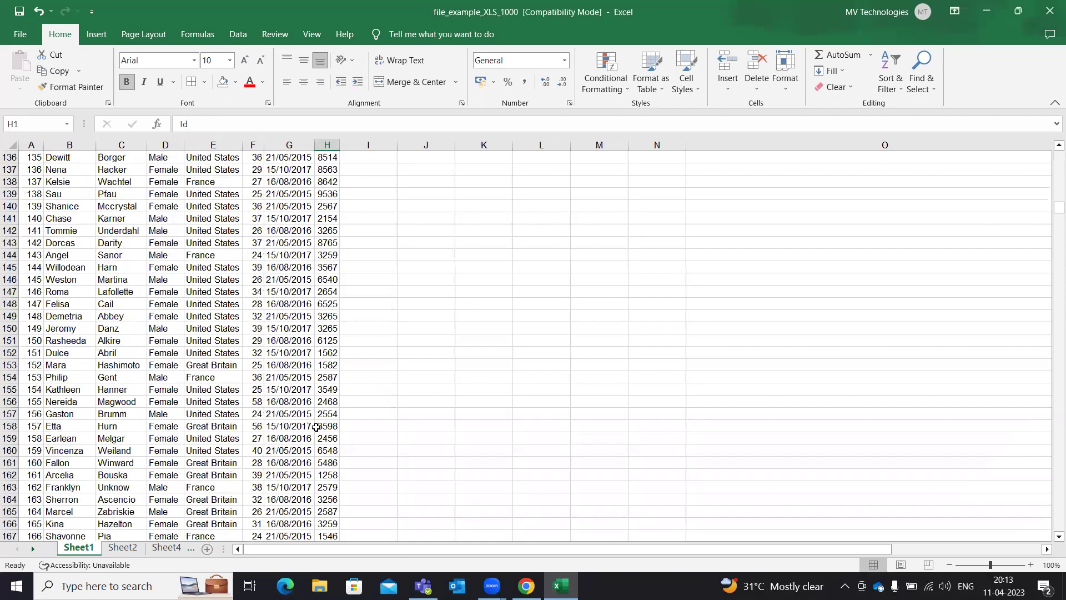
scroll(317, 427, "down", 20)
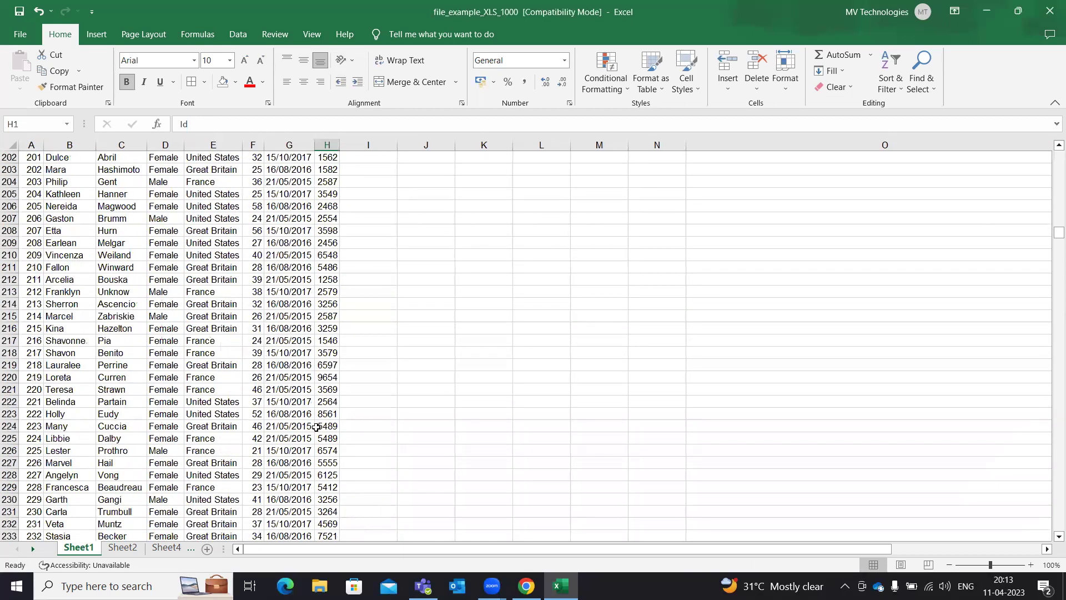
scroll(317, 427, "down", 20)
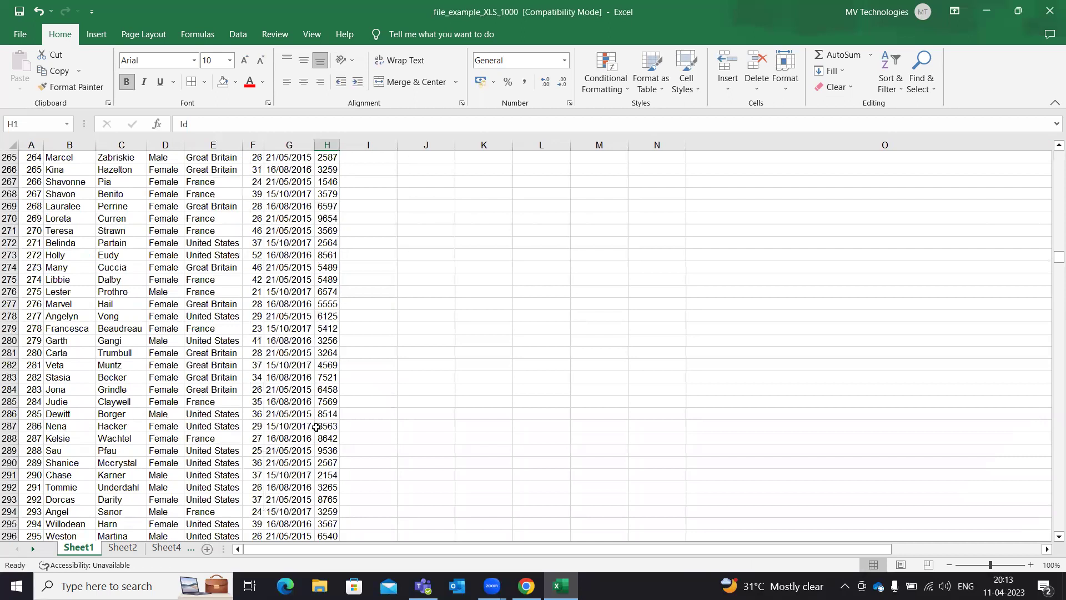
scroll(316, 430, "down", 11)
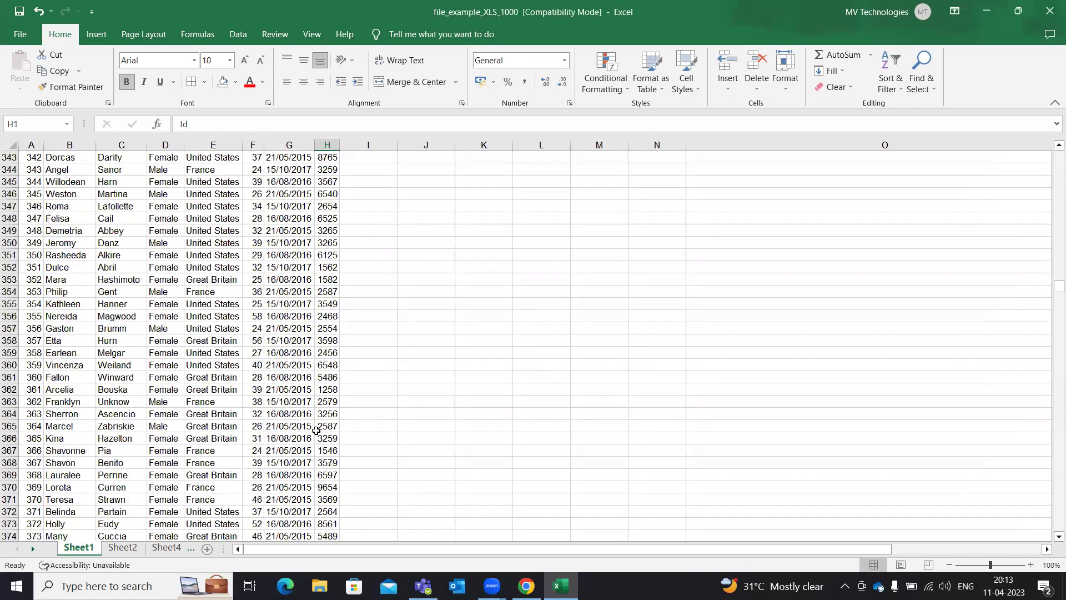
left_click(332, 414)
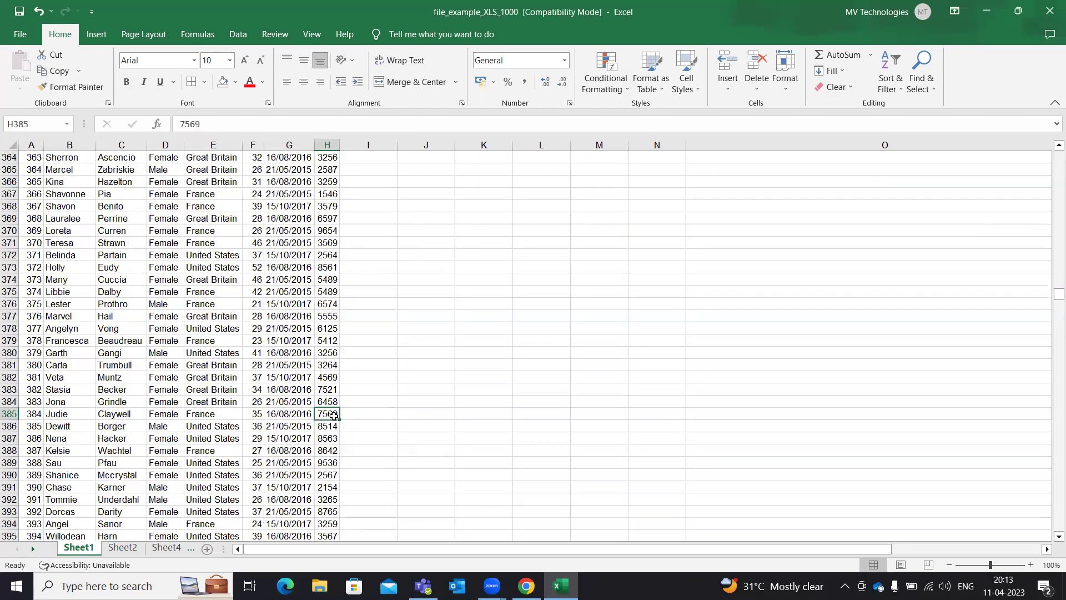
key("ctrl+Up")
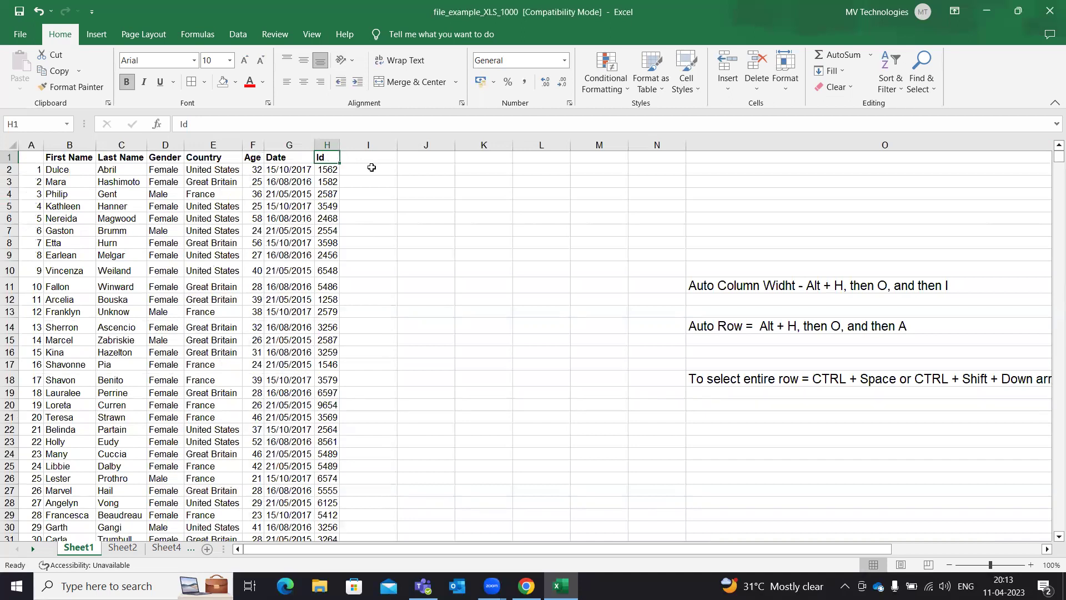
key("ctrl+Down")
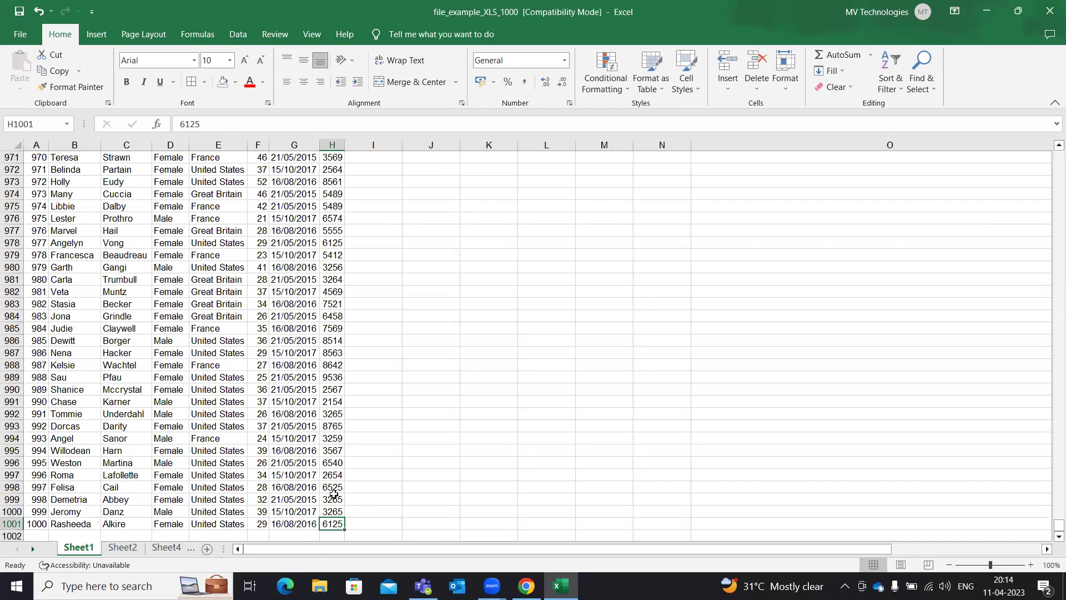
key("ctrl+Down")
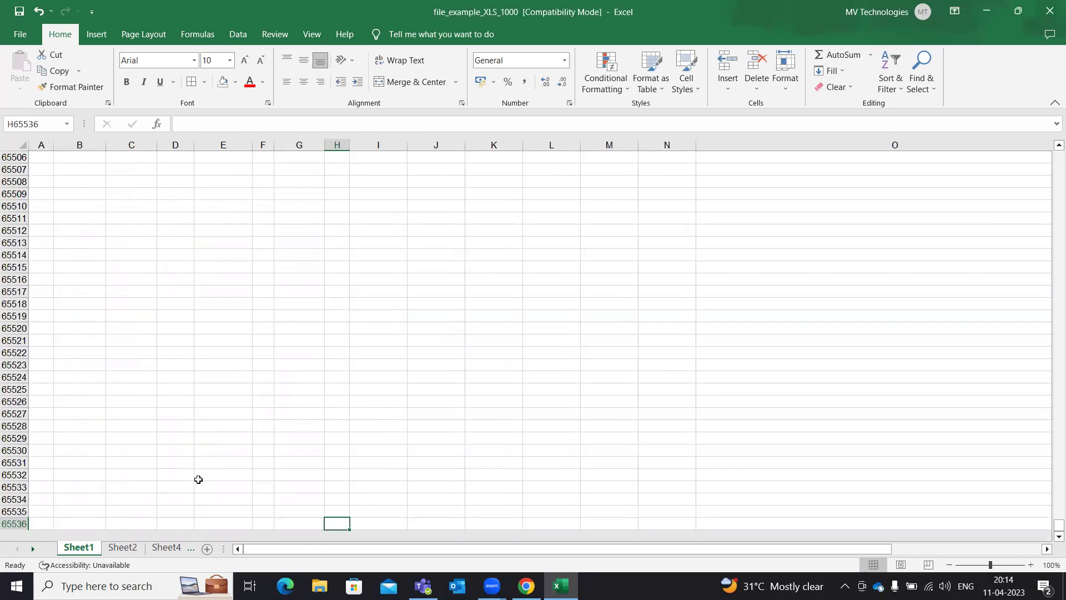
scroll(324, 465, "down", 6)
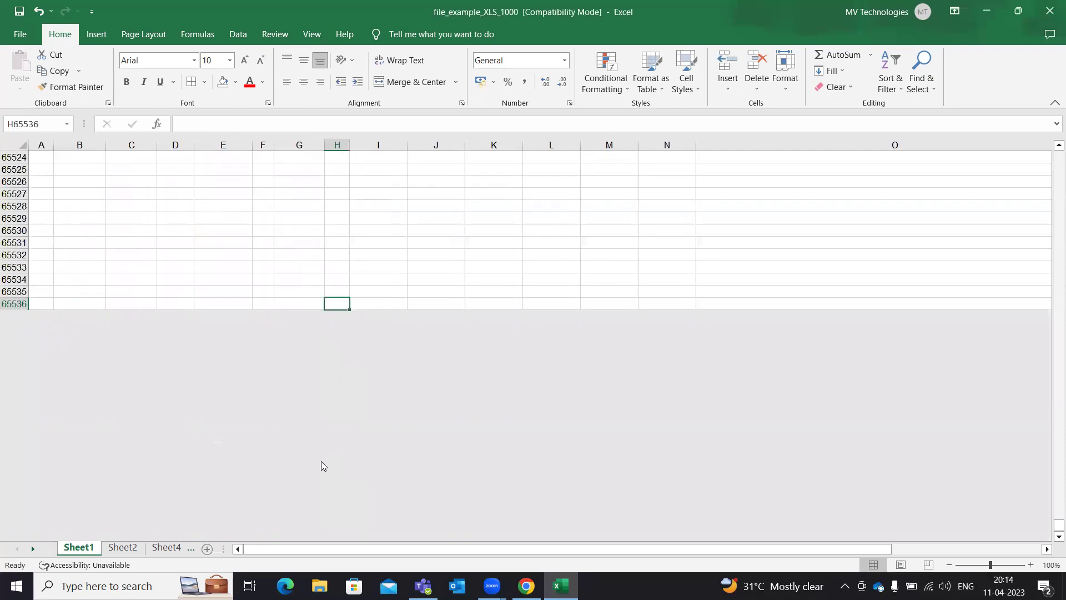
scroll(321, 467, "up", 5)
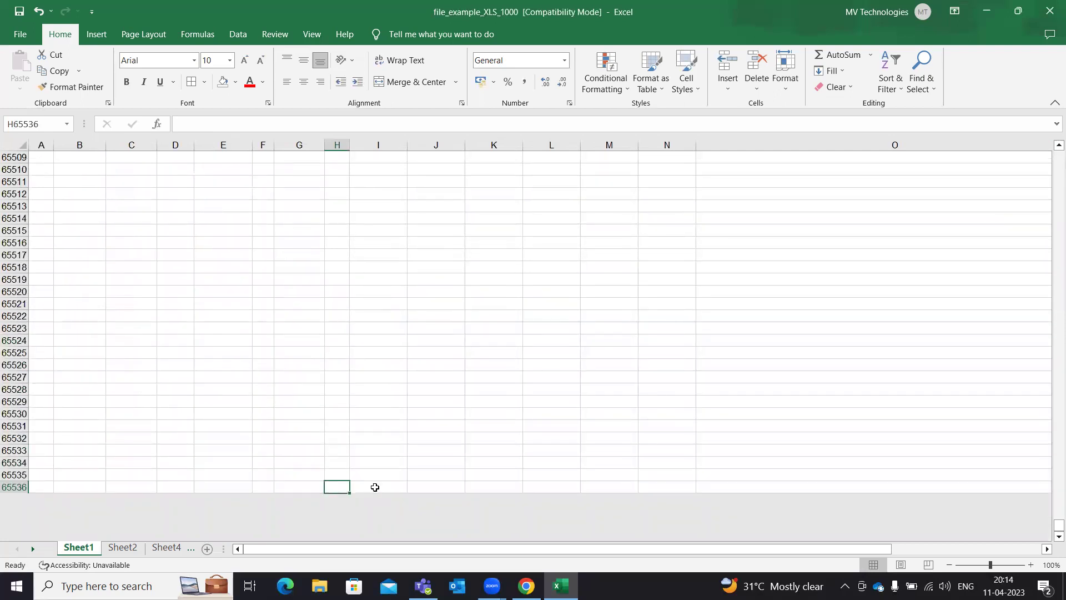
key("ctrl+Up")
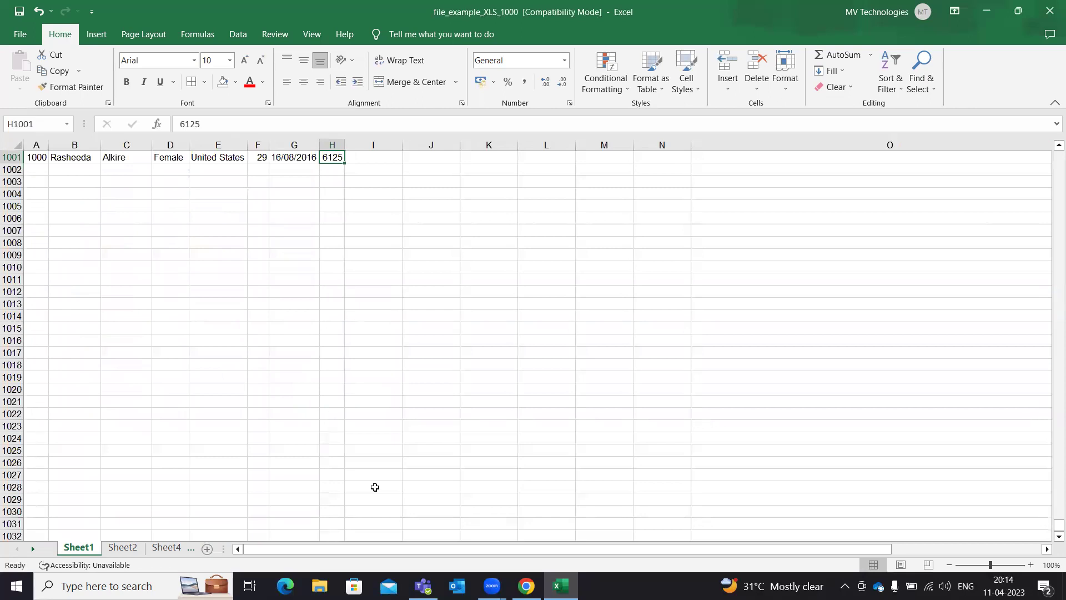
key("ctrl+Up")
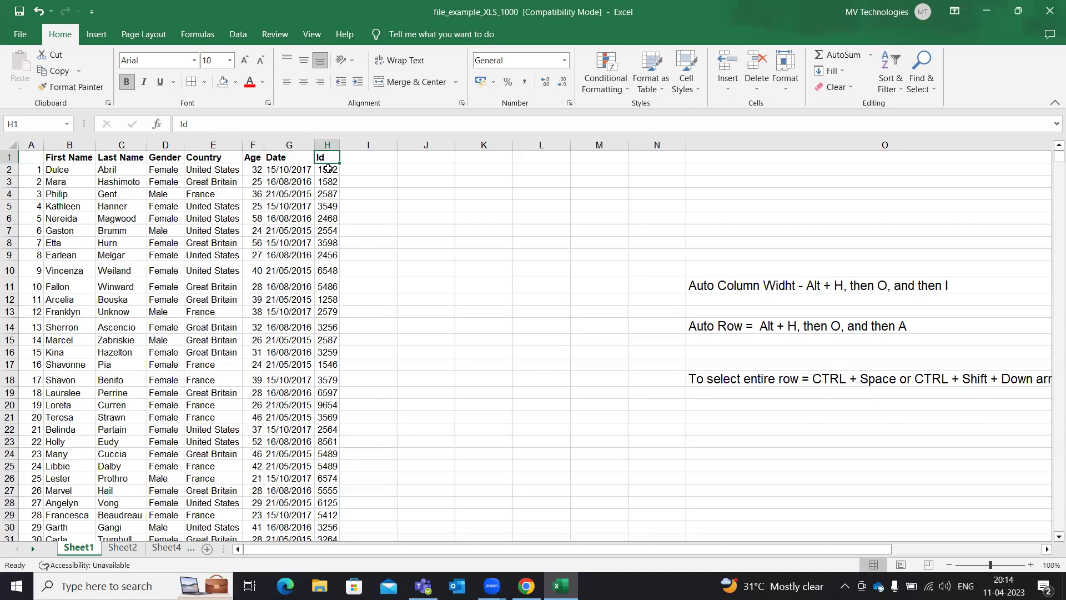
left_click(328, 168)
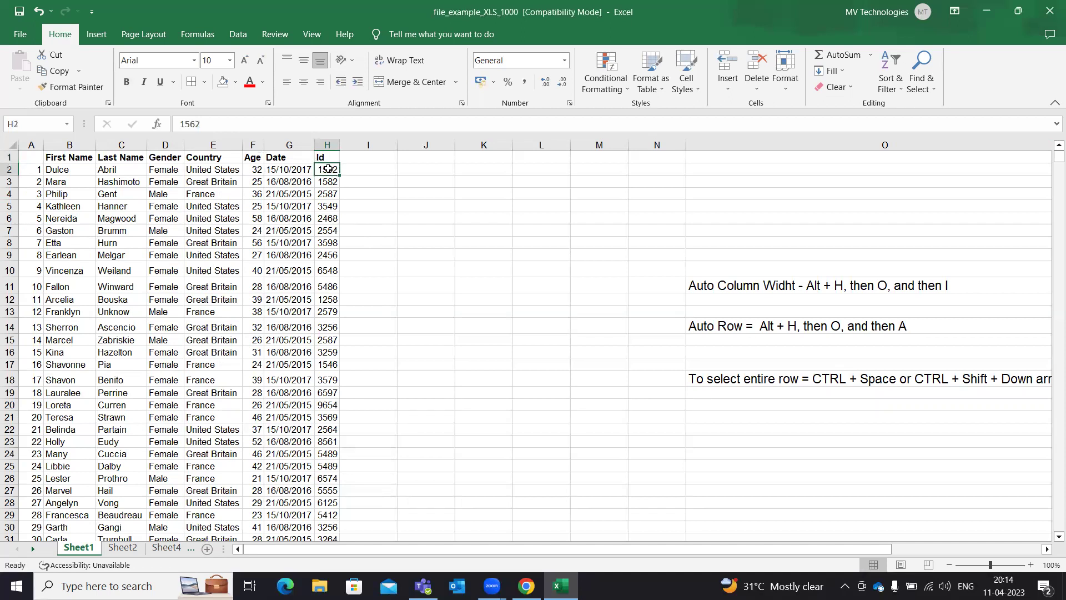
key("ctrl+shift+Down")
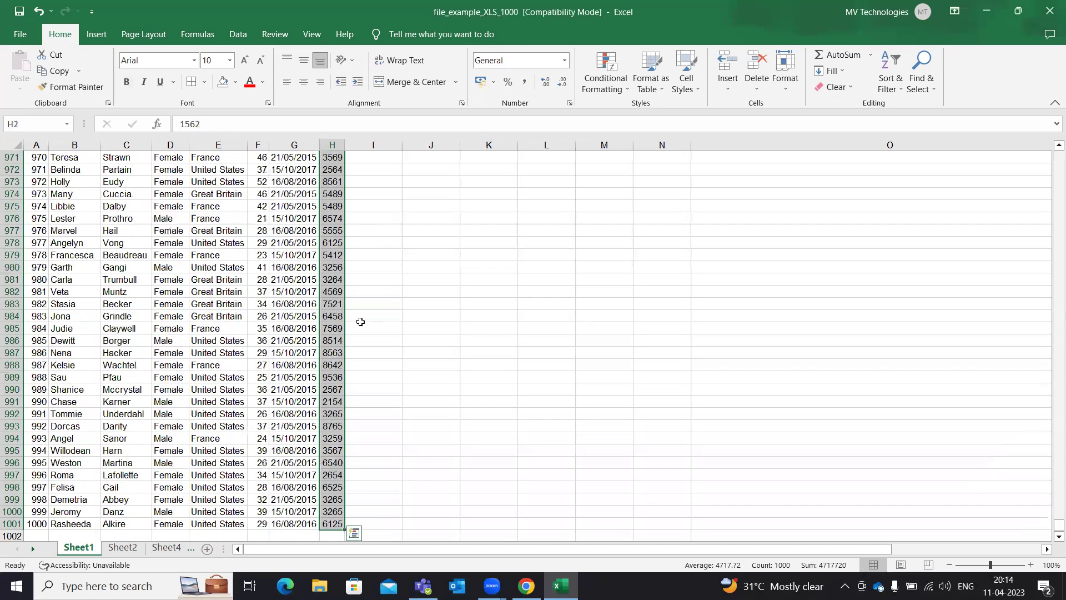
left_click(332, 451)
left_click(335, 453)
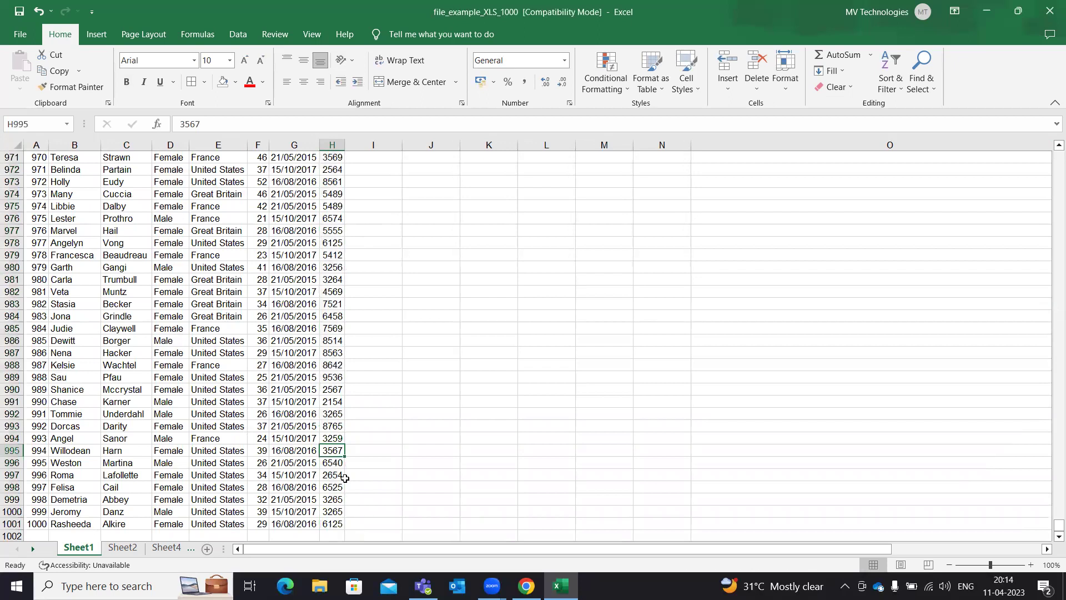
key("ctrl+shift+Up")
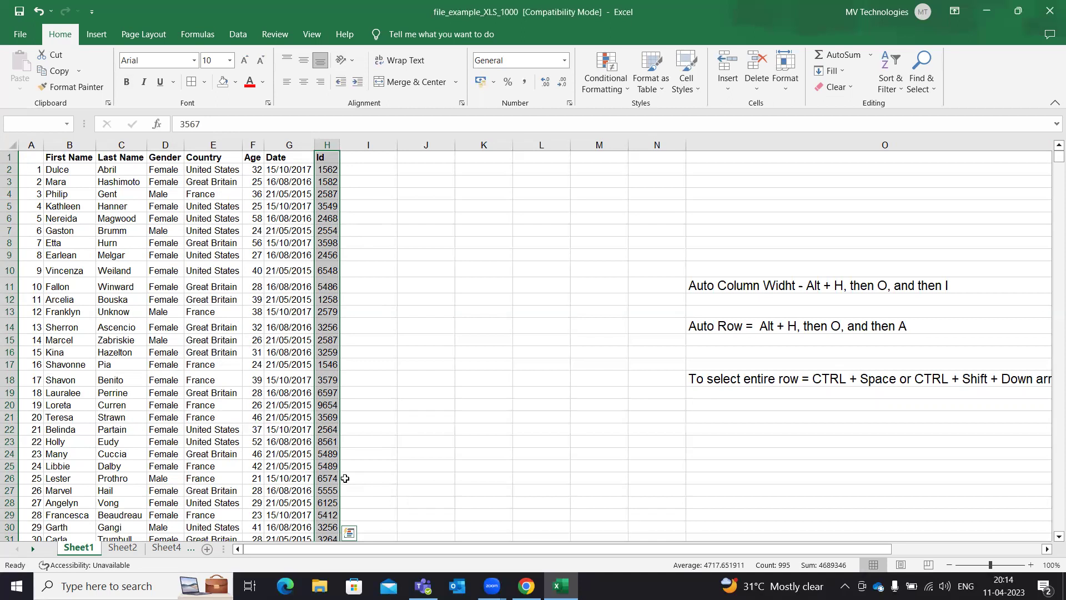
left_click(475, 421)
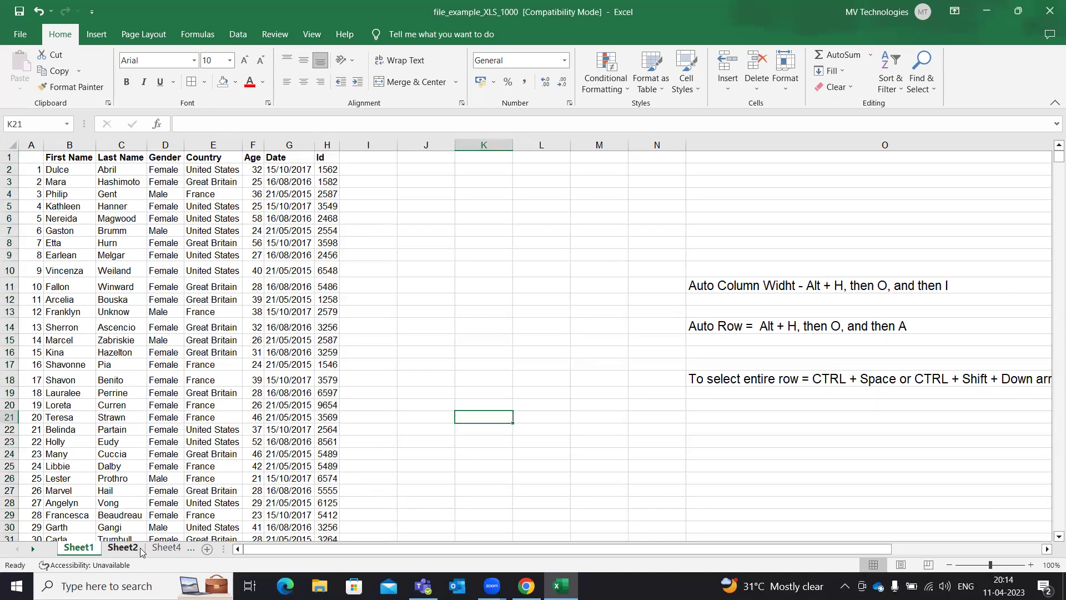
left_click(120, 549)
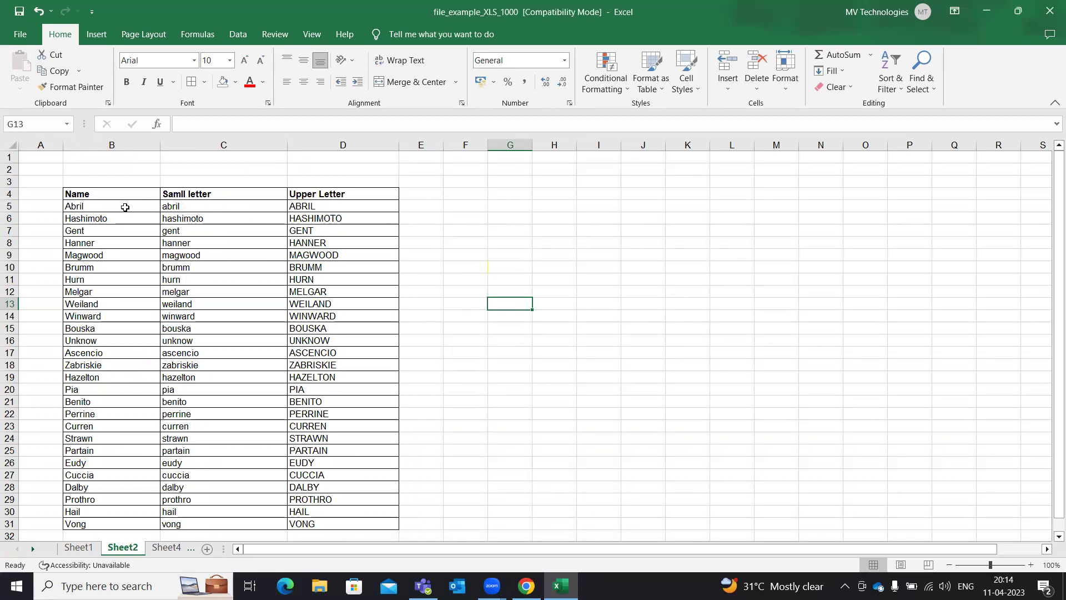
left_click(78, 548)
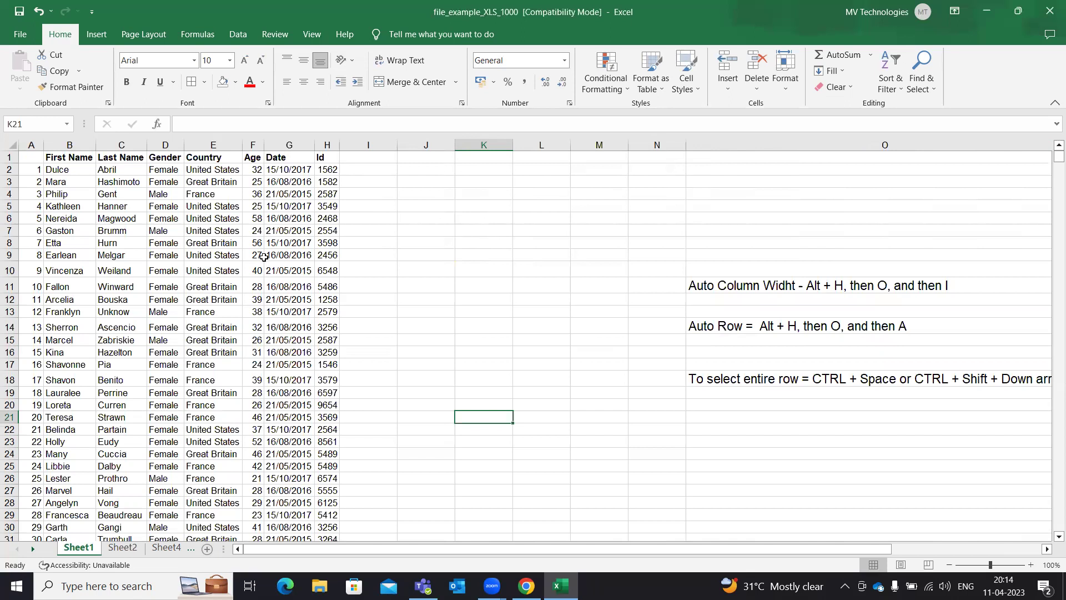
left_click(461, 298)
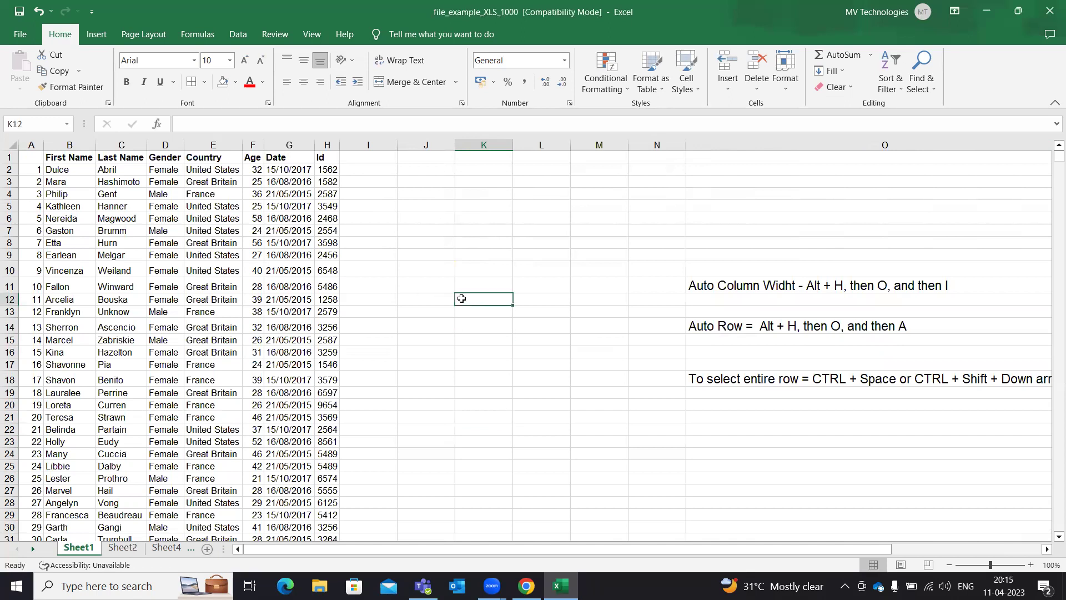